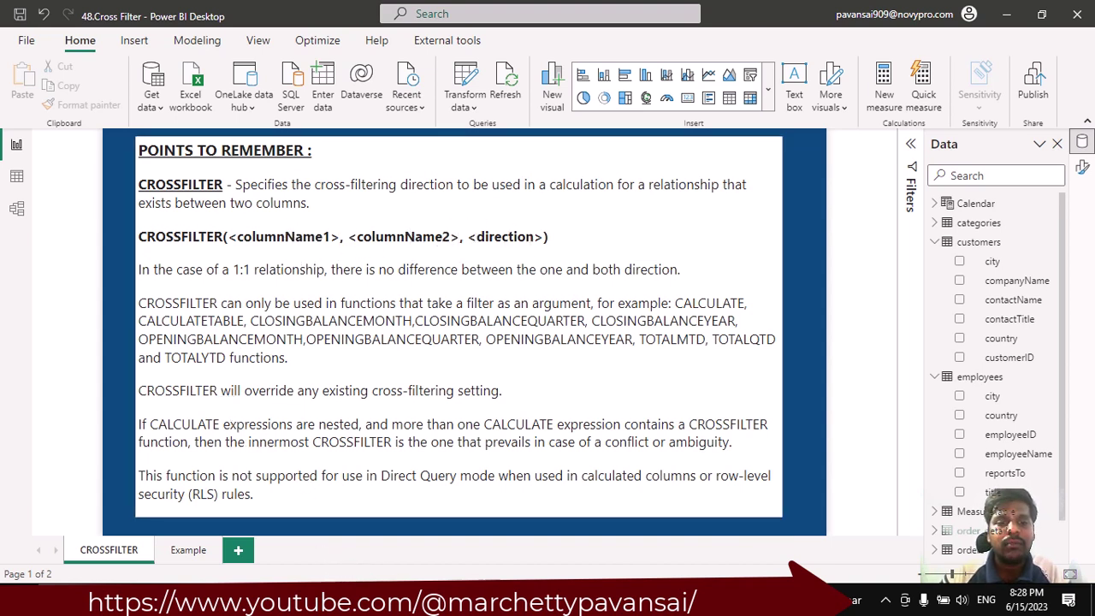
Step: Switch to dax.pdf in Acrobat and read the CROSSFILTER syntax and the columnName1 and columnName2 parameter definitions
mouse_move(409, 603)
click(408, 513)
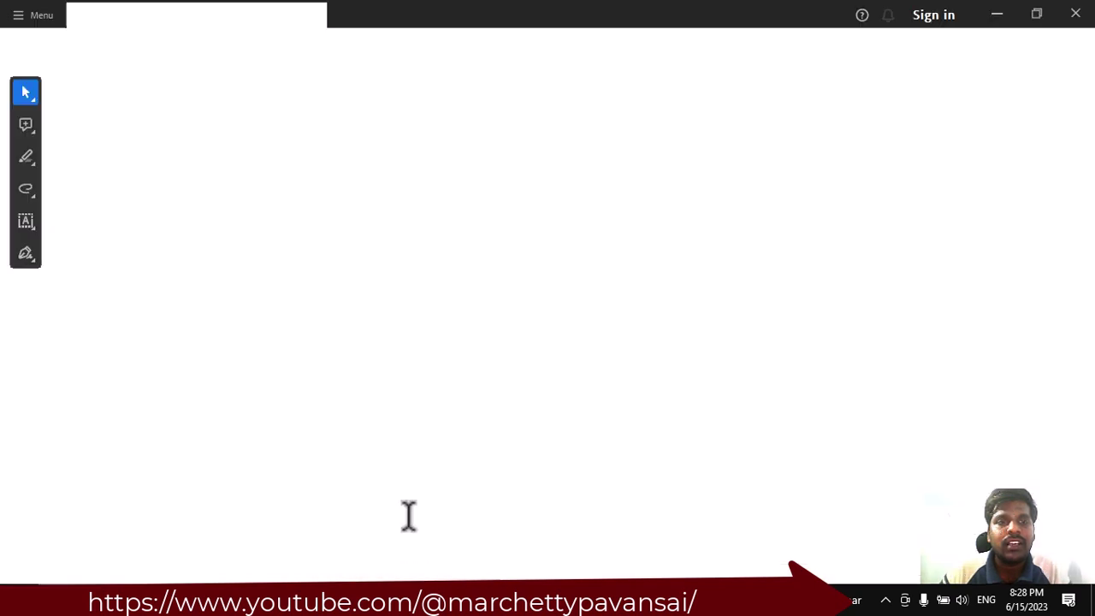
scroll(368, 381, down, 3)
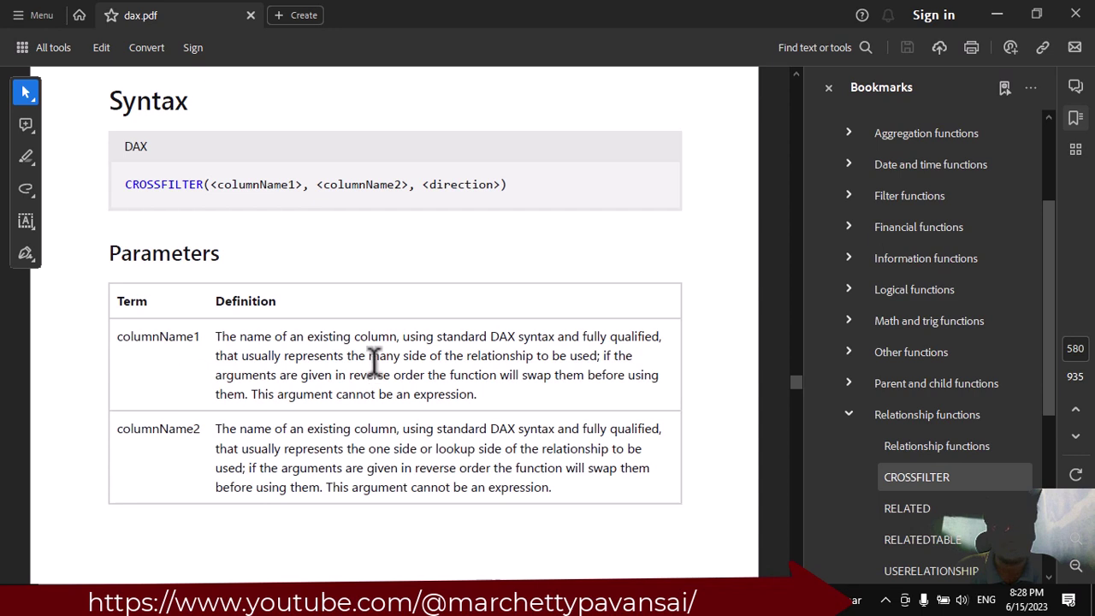
drag(369, 356, 513, 355)
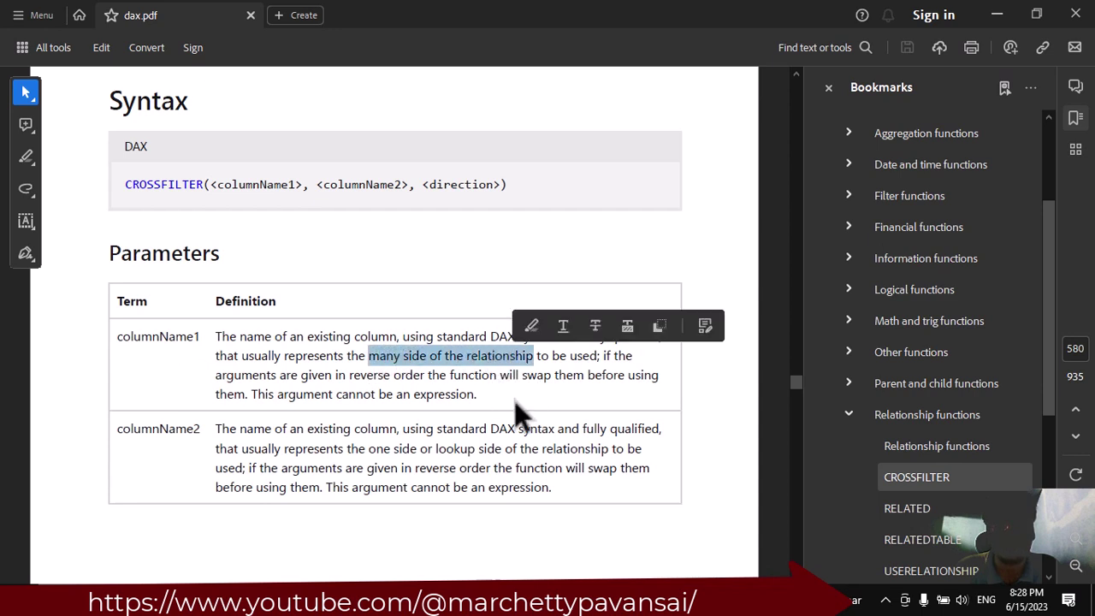
scroll(482, 439, down, 2)
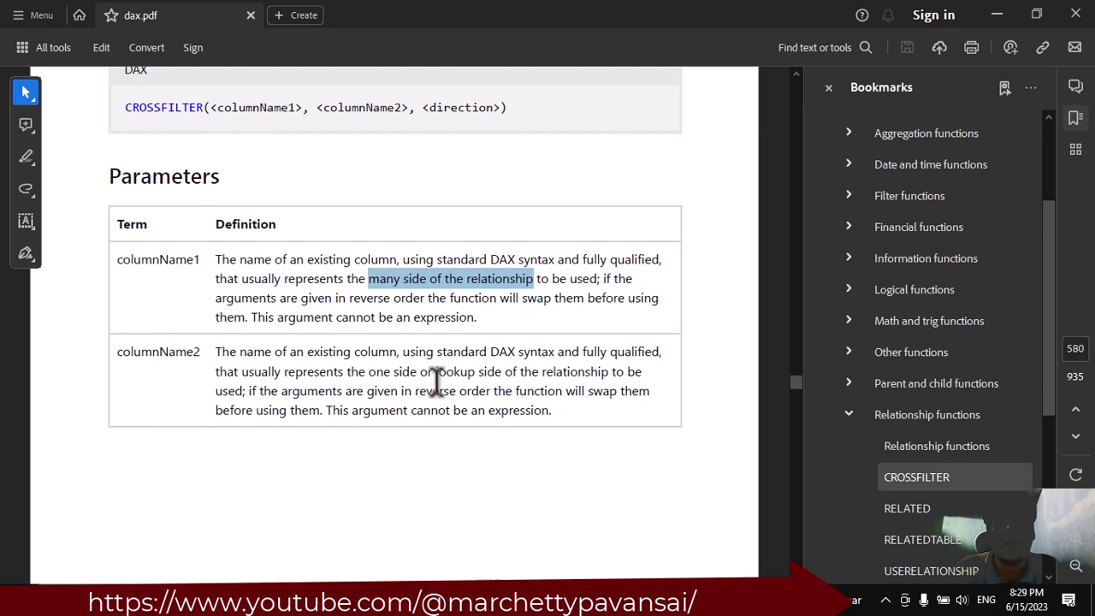
scroll(480, 383, down, 1)
scroll(413, 334, down, 10)
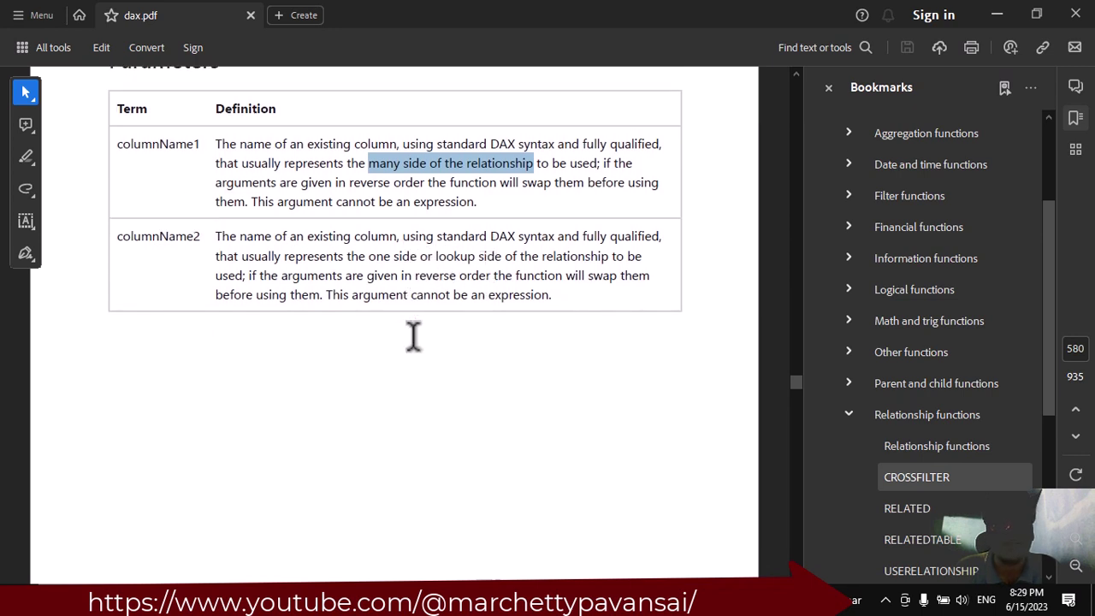
Step: Read the Direction parameter's definition for the None, Both and OneWay options
scroll(431, 326, down, 4)
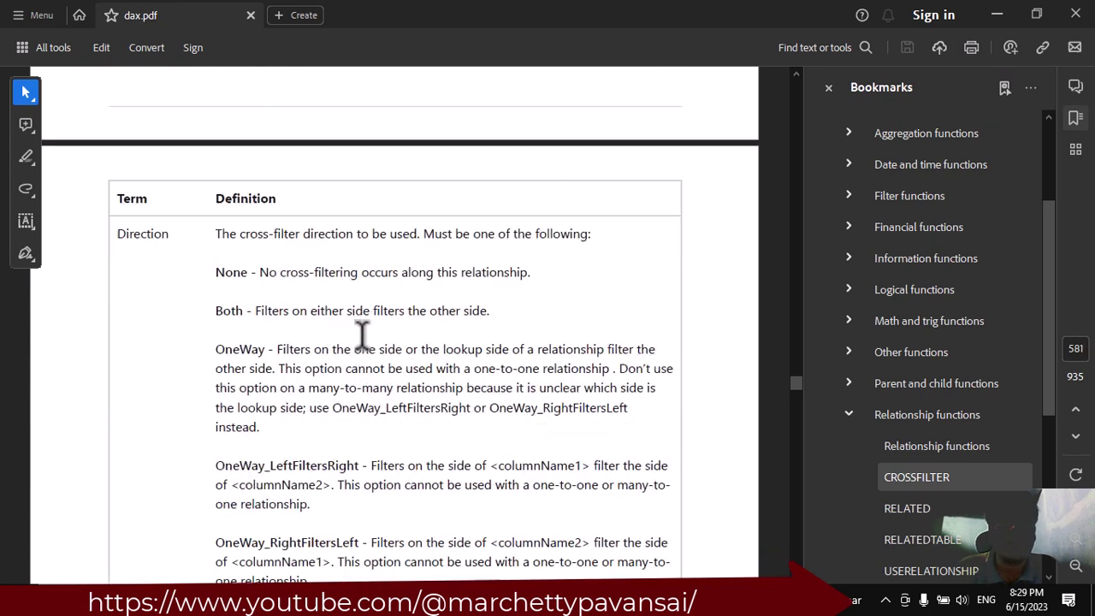
drag(109, 239, 156, 237)
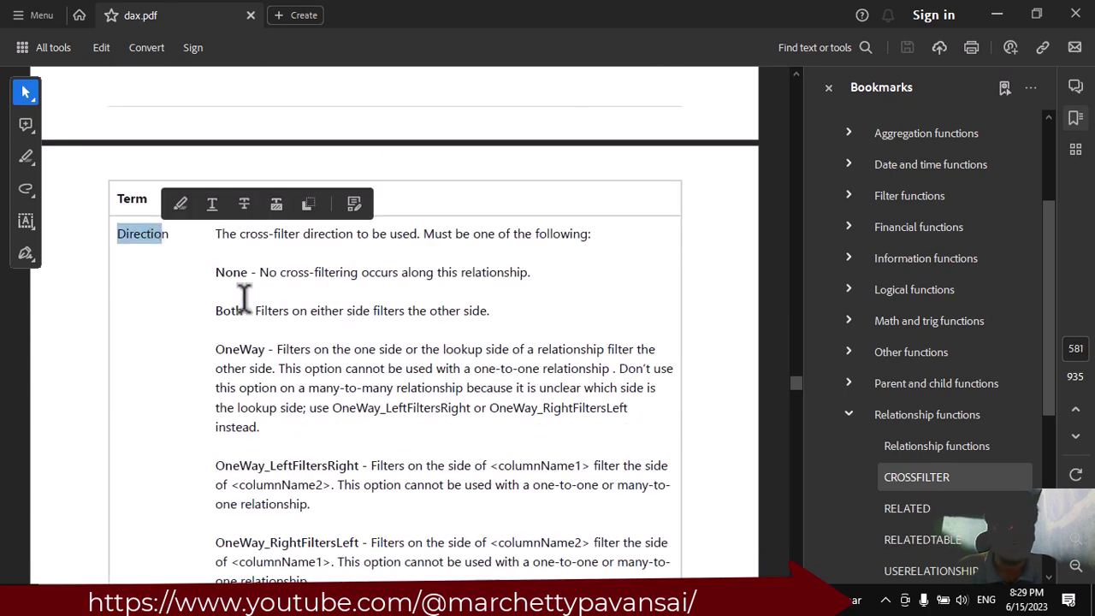
scroll(252, 299, down, 2)
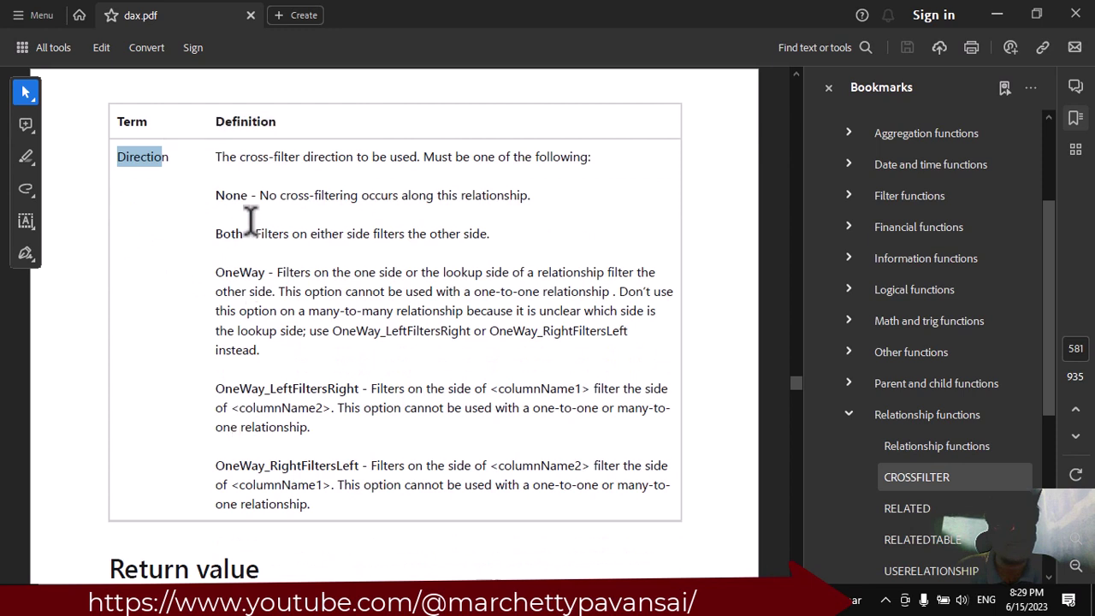
drag(214, 195, 257, 199)
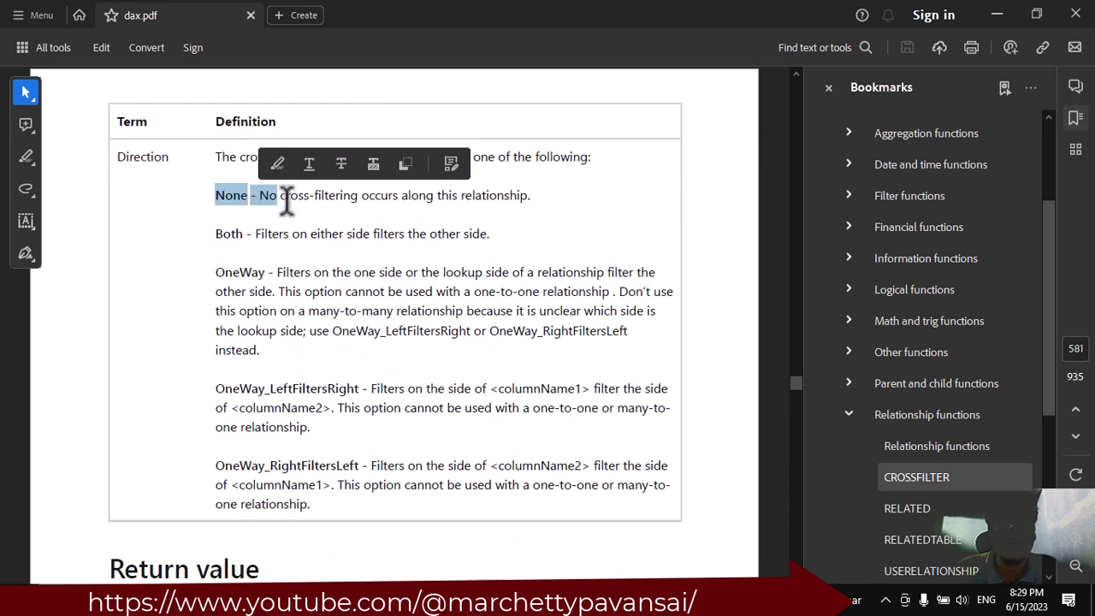
click(281, 197)
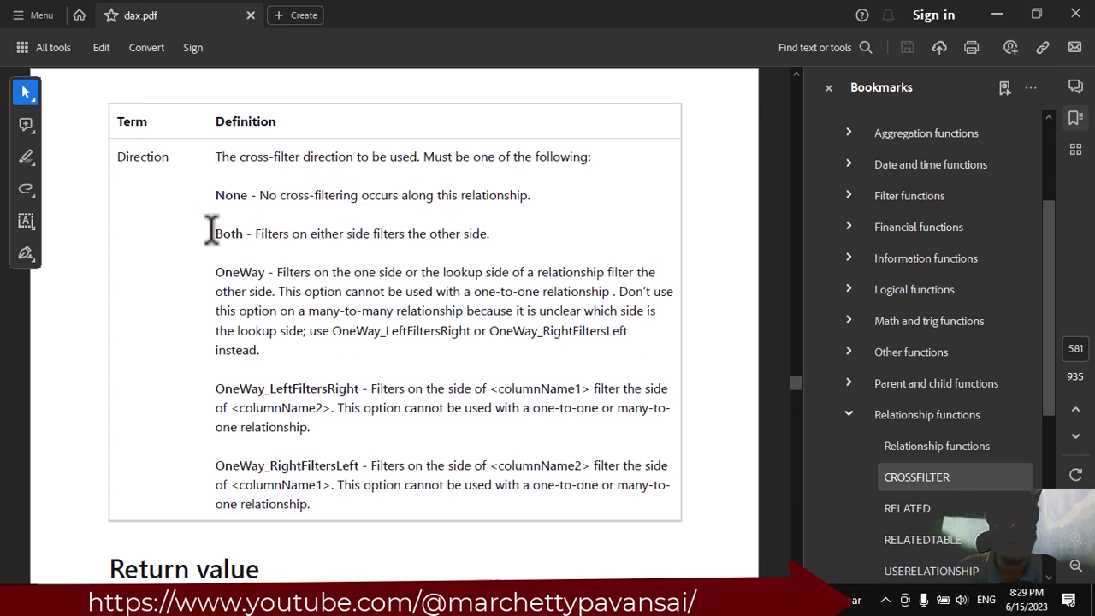
drag(211, 230, 244, 233)
drag(222, 273, 265, 272)
click(317, 291)
scroll(255, 378, down, 2)
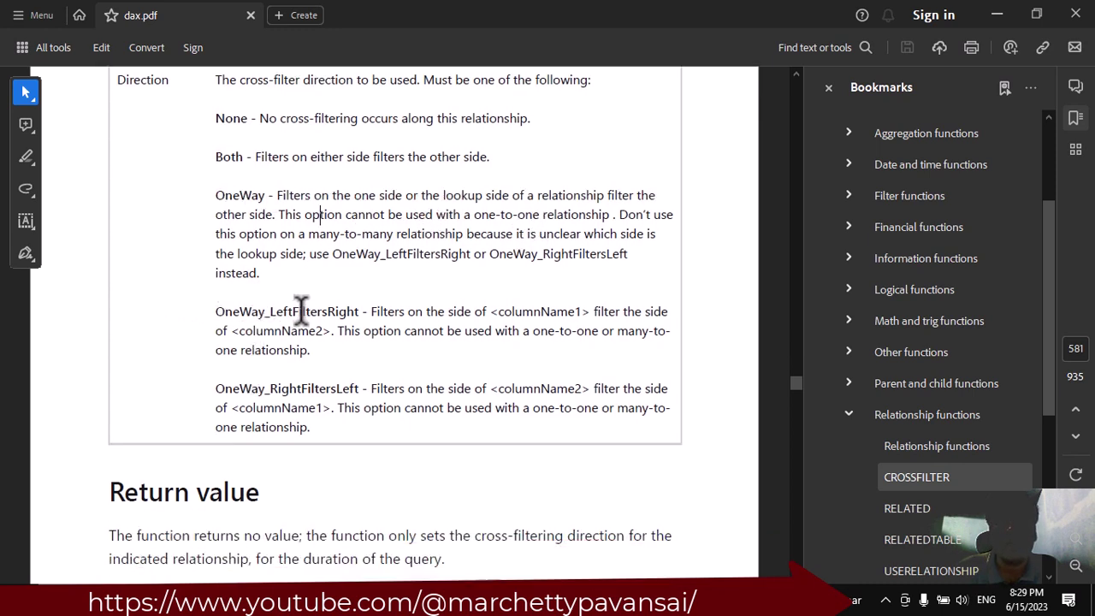
Step: Read the definitions of the OneWay_LeftFiltersRight and OneWay_RightFiltersLeft direction options
drag(359, 313, 208, 312)
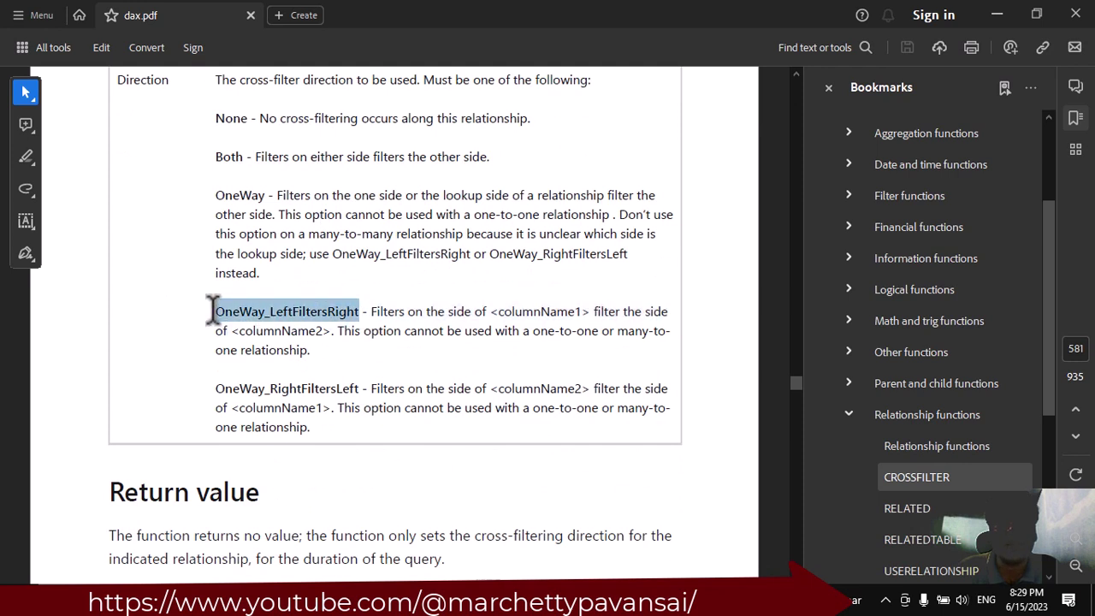
click(396, 327)
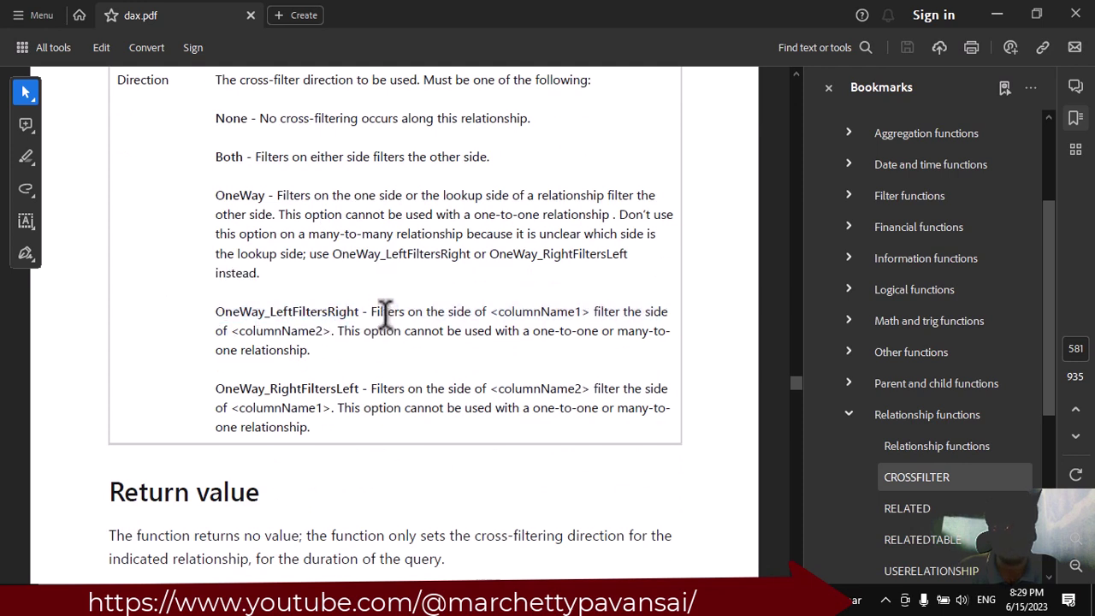
drag(504, 313, 594, 310)
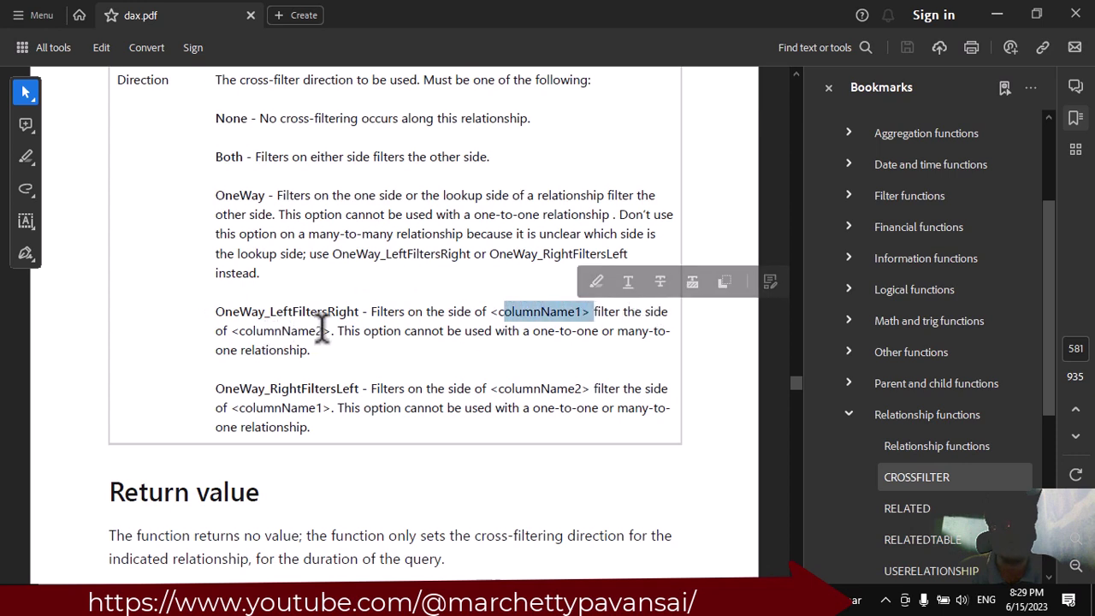
scroll(534, 334, down, 1)
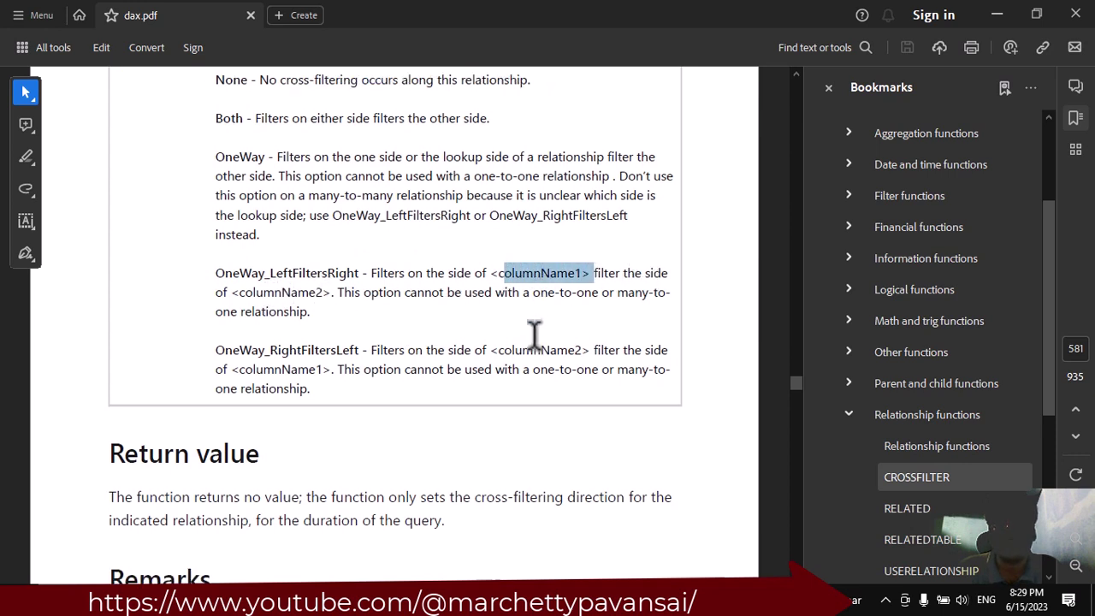
scroll(534, 334, down, 1)
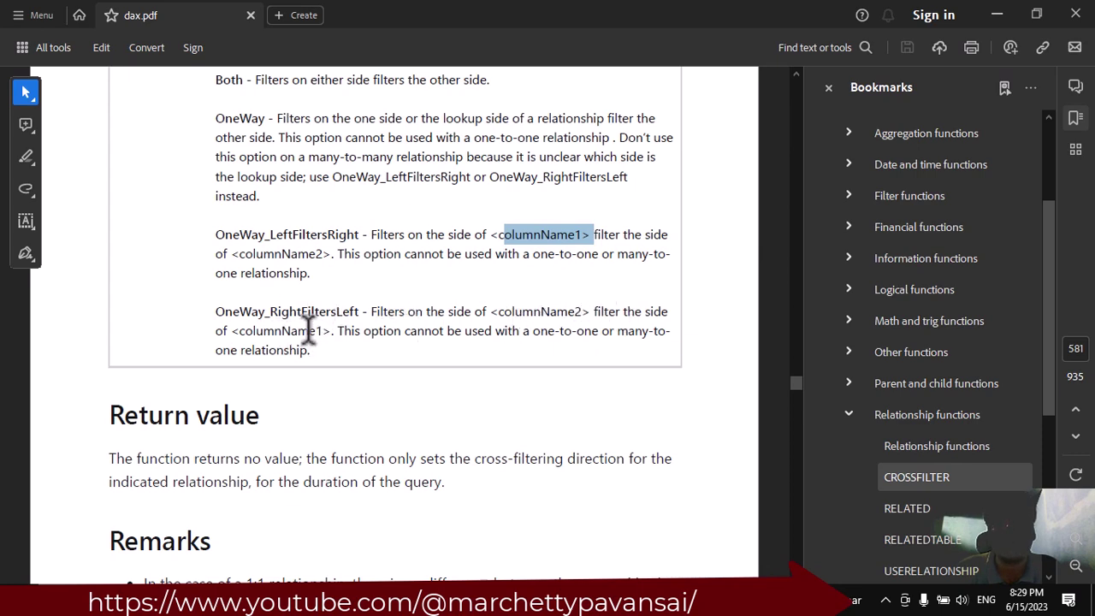
Step: Read the CROSSFILTER remarks on 1:1 relationships, supported functions, overriding settings, nested CALCULATE expressions and DirectQuery limits
scroll(305, 331, down, 5)
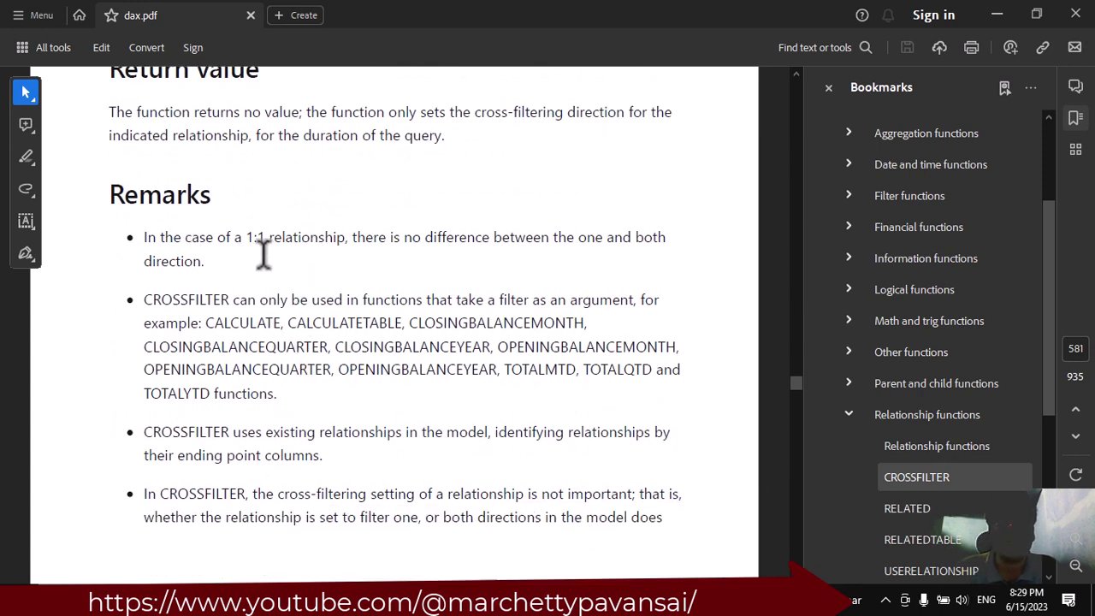
drag(247, 239, 349, 239)
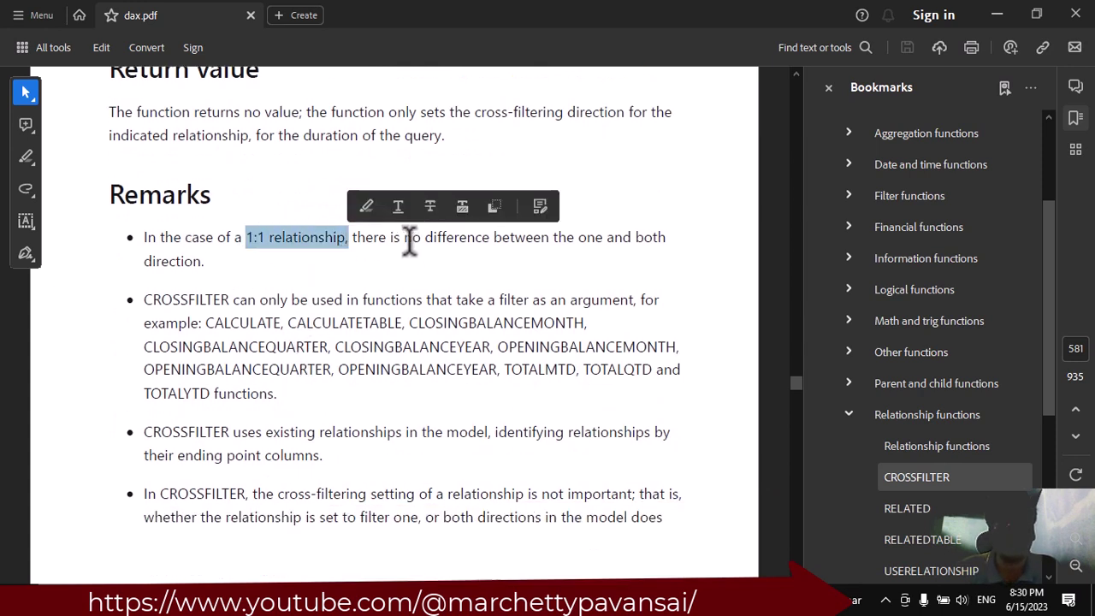
click(501, 248)
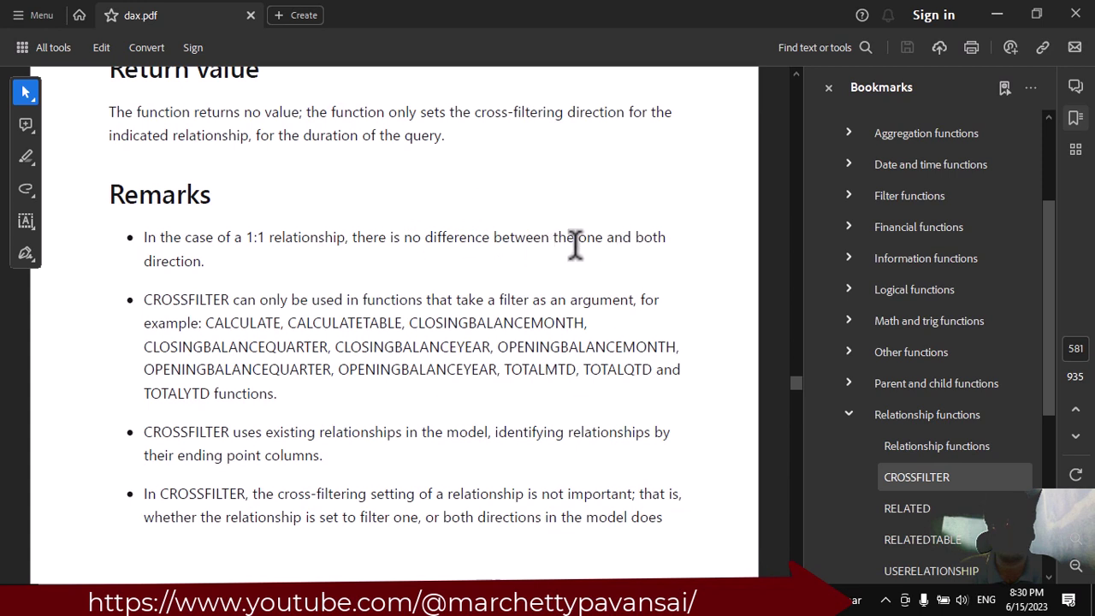
double_click(156, 261)
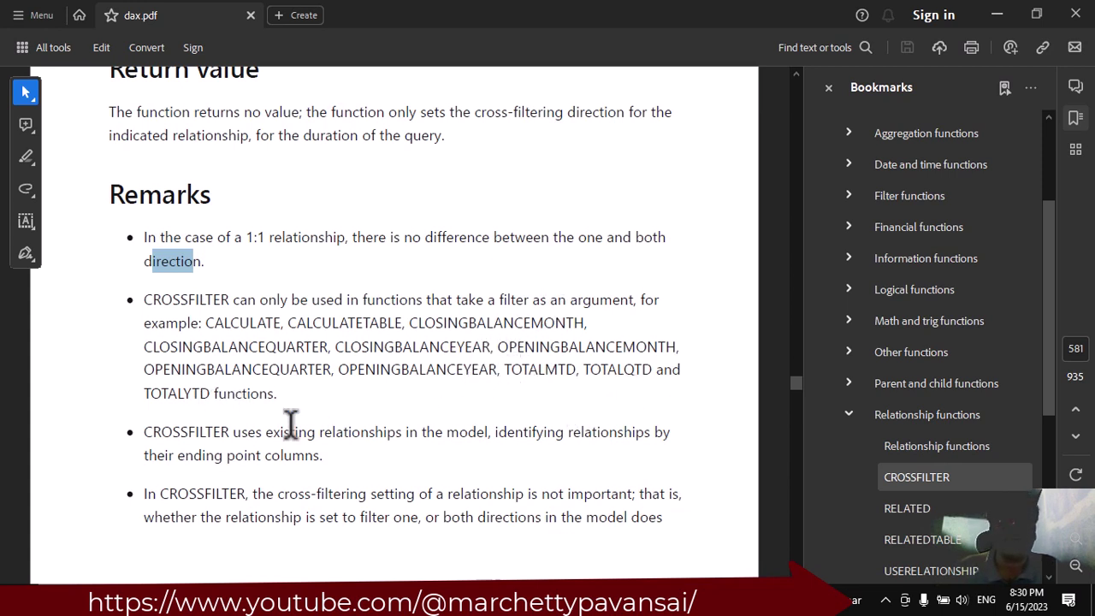
scroll(291, 423, down, 3)
scroll(292, 422, down, 2)
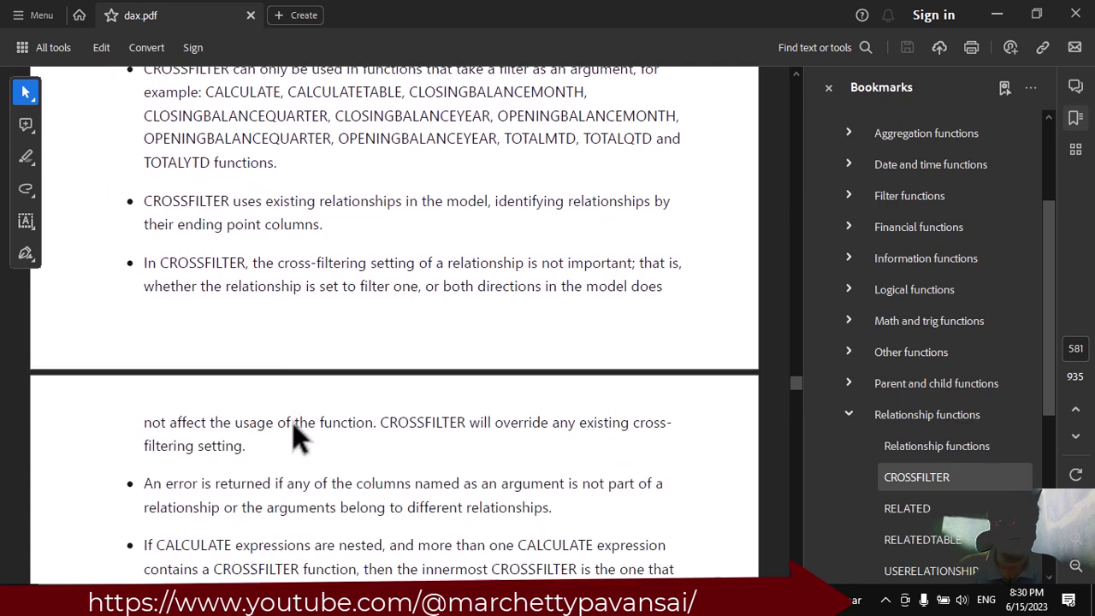
scroll(416, 425, down, 1)
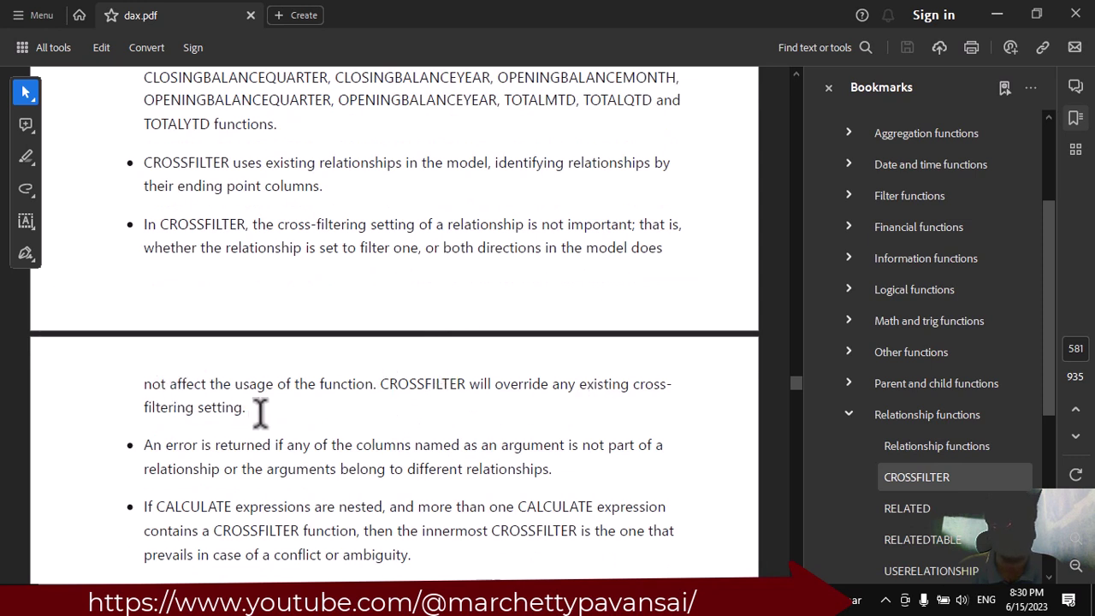
scroll(260, 414, down, 1)
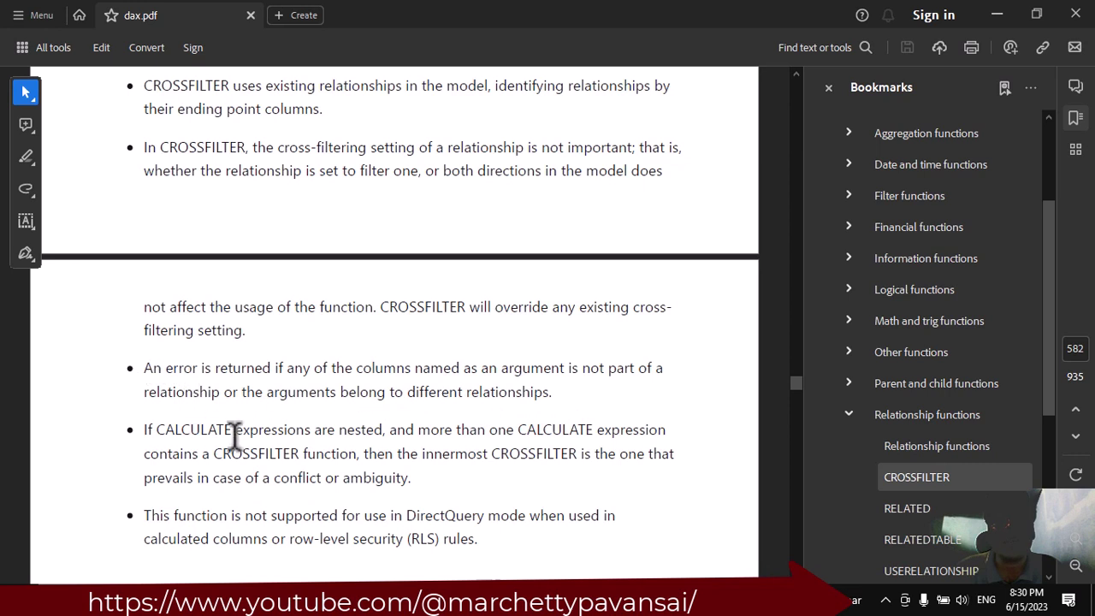
scroll(235, 432, down, 2)
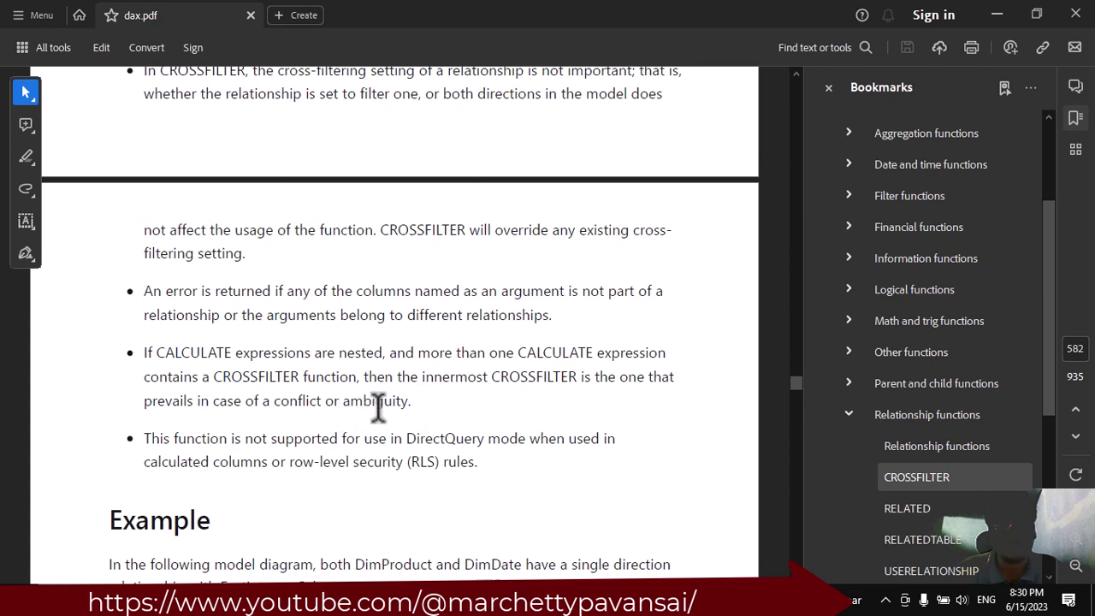
Step: Return to the Example page in Power BI Desktop and examine the table relationships in the data model diagram
click(995, 14)
click(188, 551)
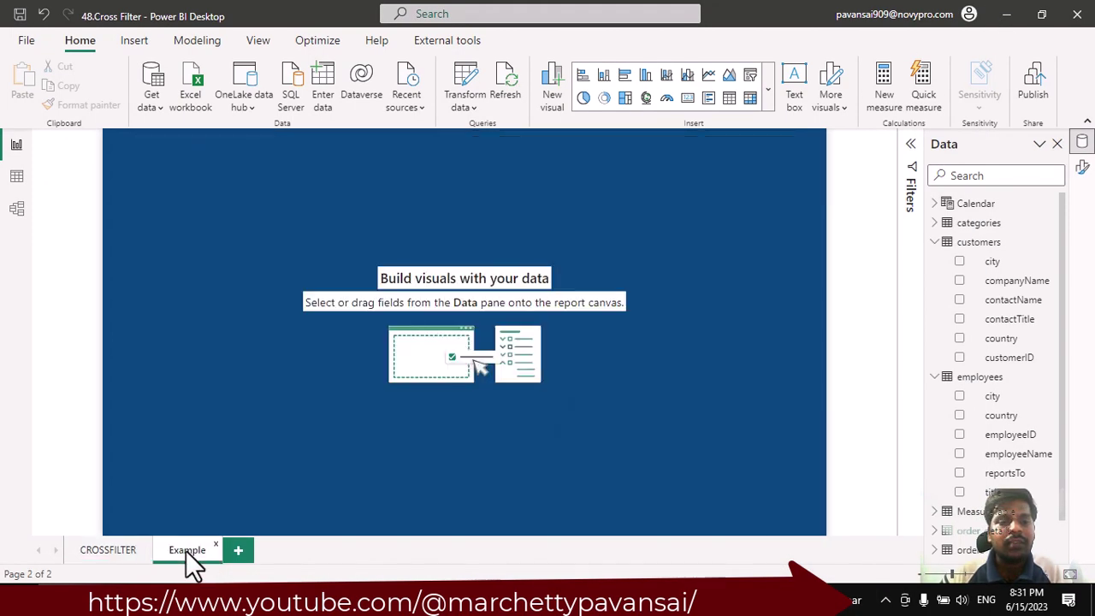
click(12, 210)
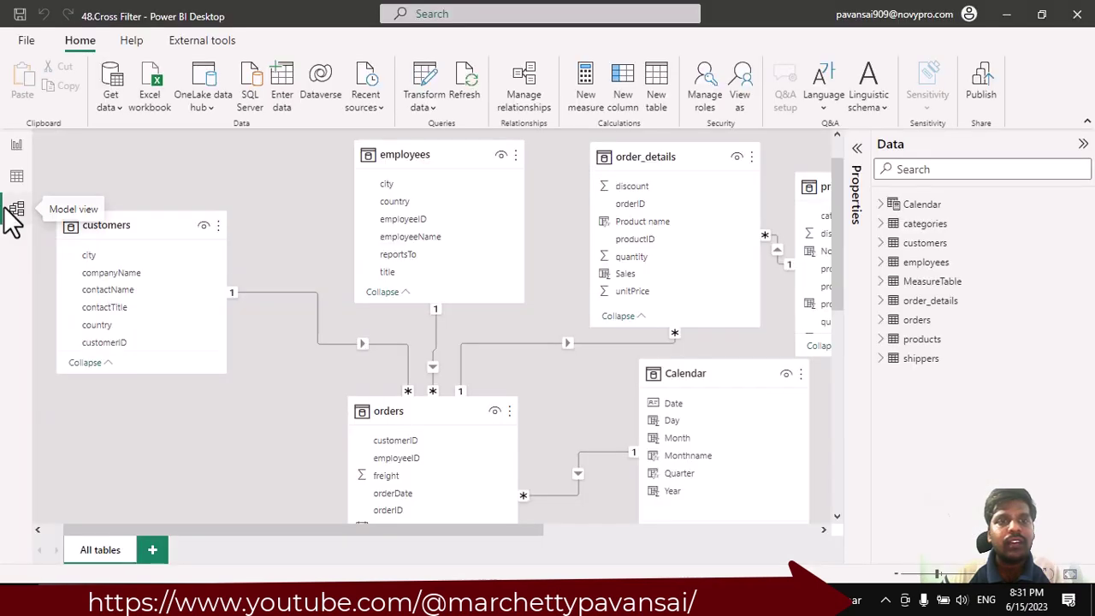
scroll(502, 396, down, 1)
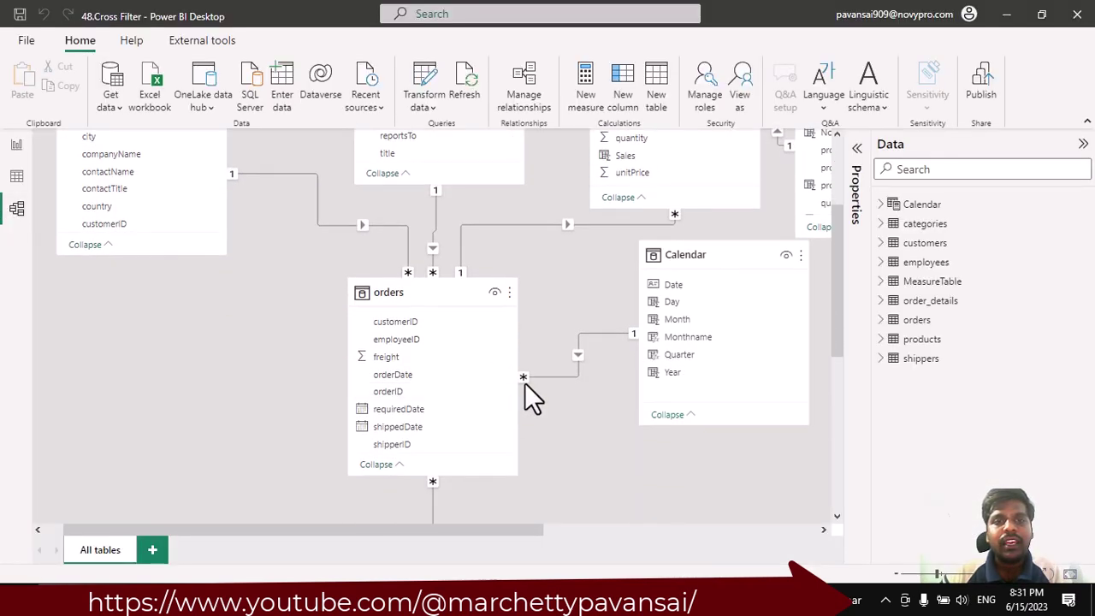
scroll(525, 380, up, 1)
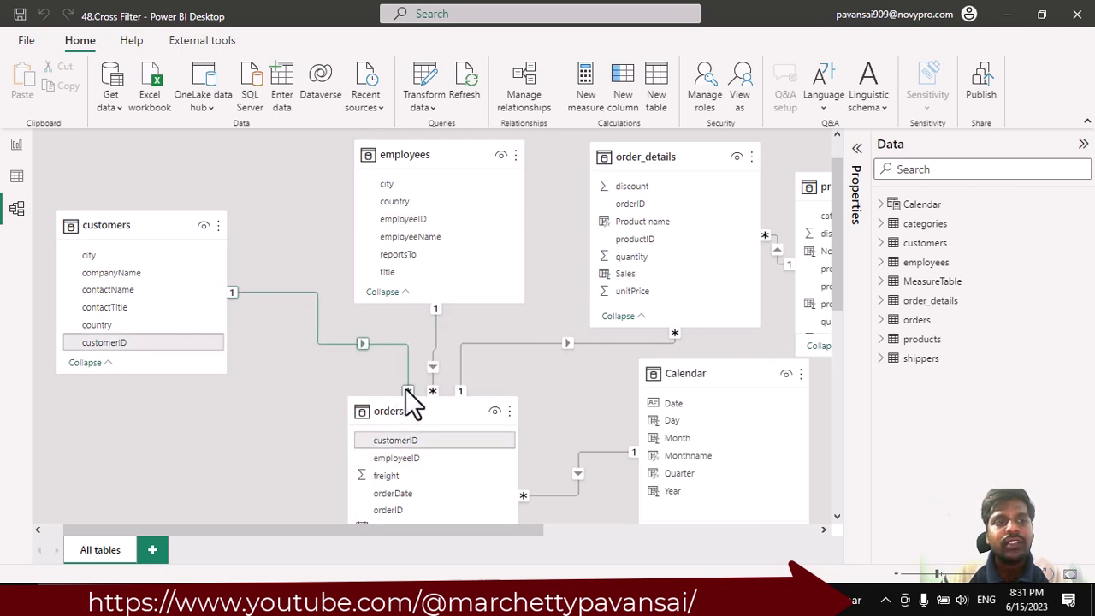
Step: Inspect the cross filter direction options of the relationship between customers and orders, and leave without saving changes
double_click(358, 343)
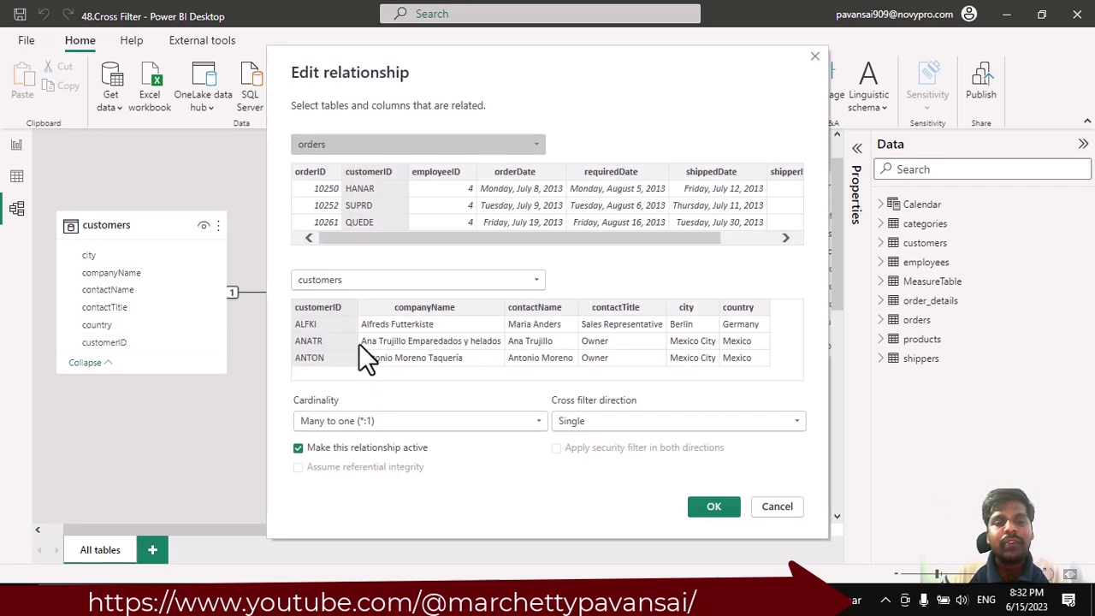
click(630, 420)
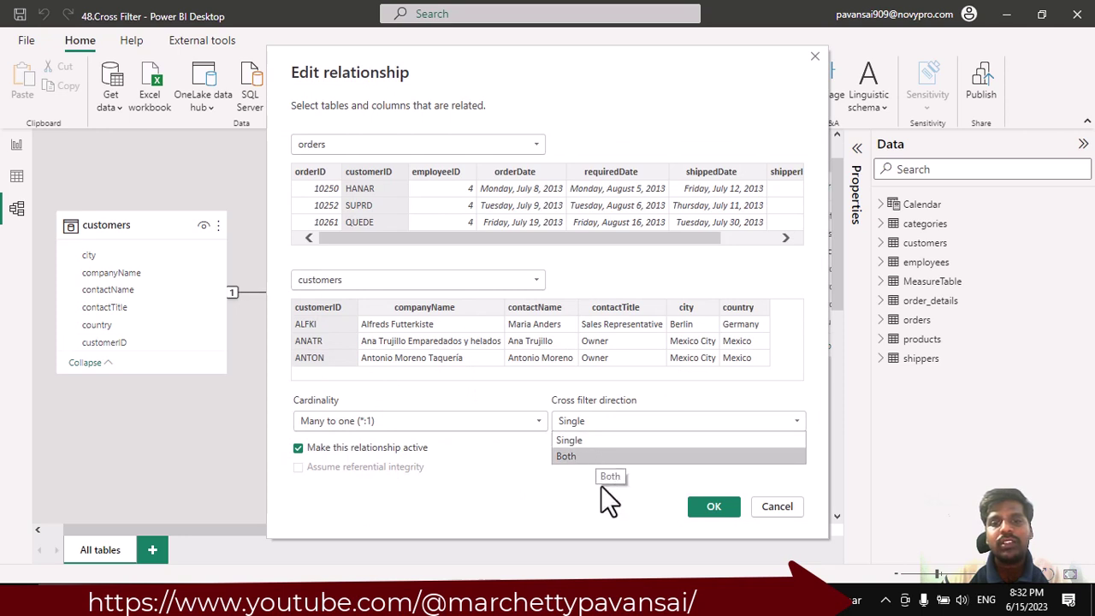
click(788, 514)
click(775, 511)
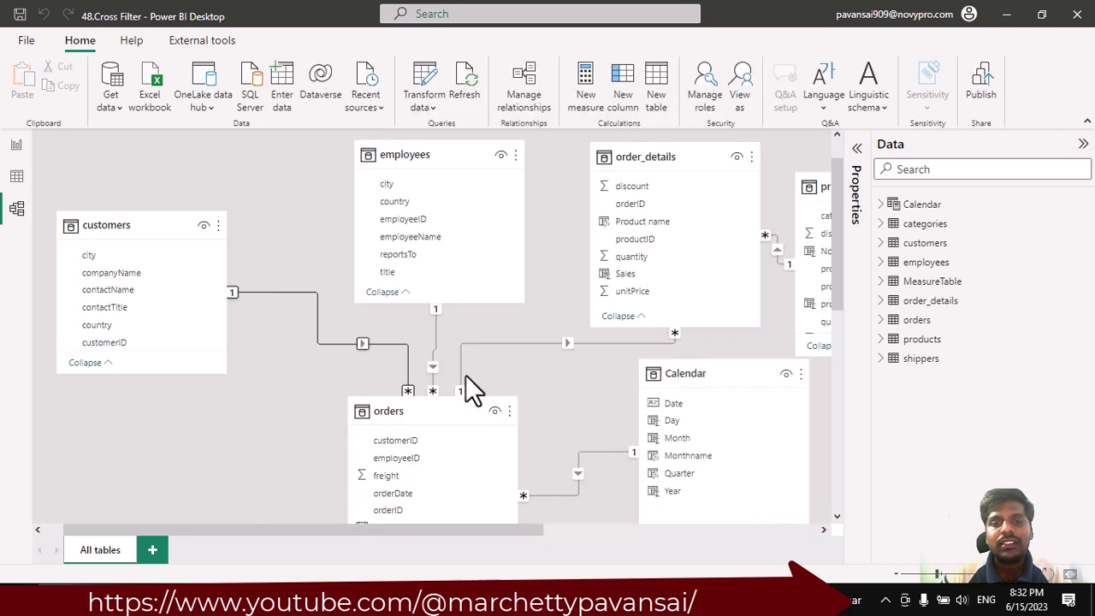
Step: Add a table visual of employeeName from employees to the Example report page, enlarge it and place it left of the page centre
click(17, 145)
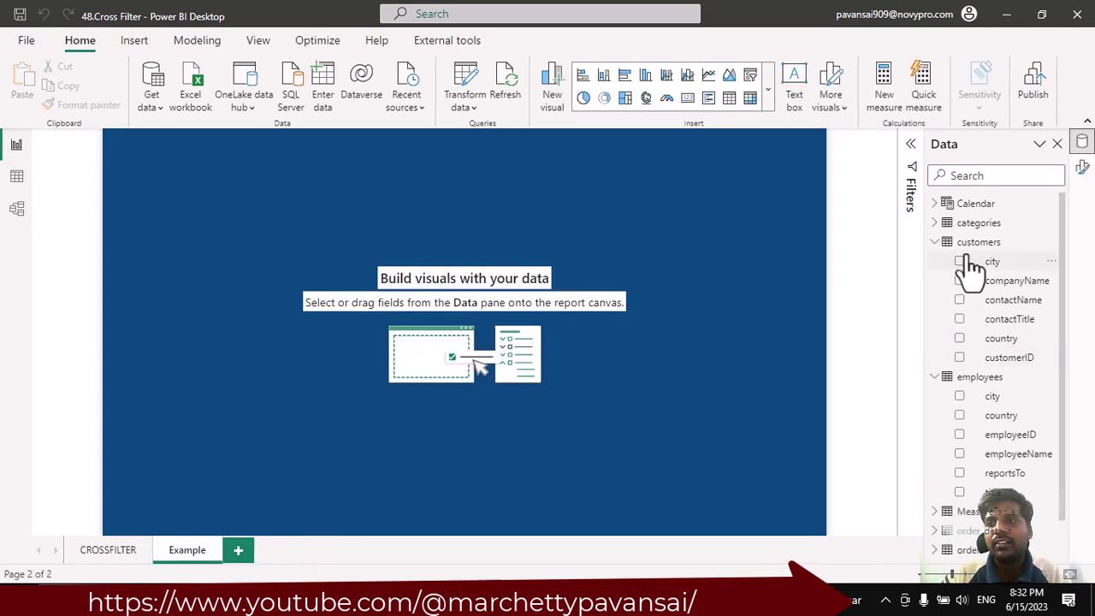
scroll(976, 445, down, 1)
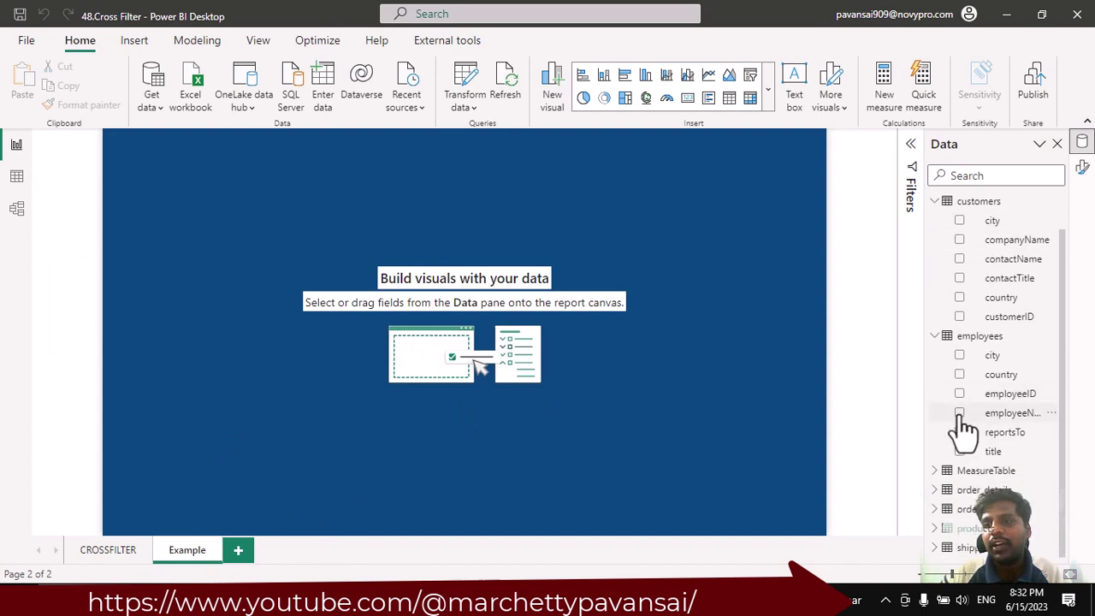
click(960, 414)
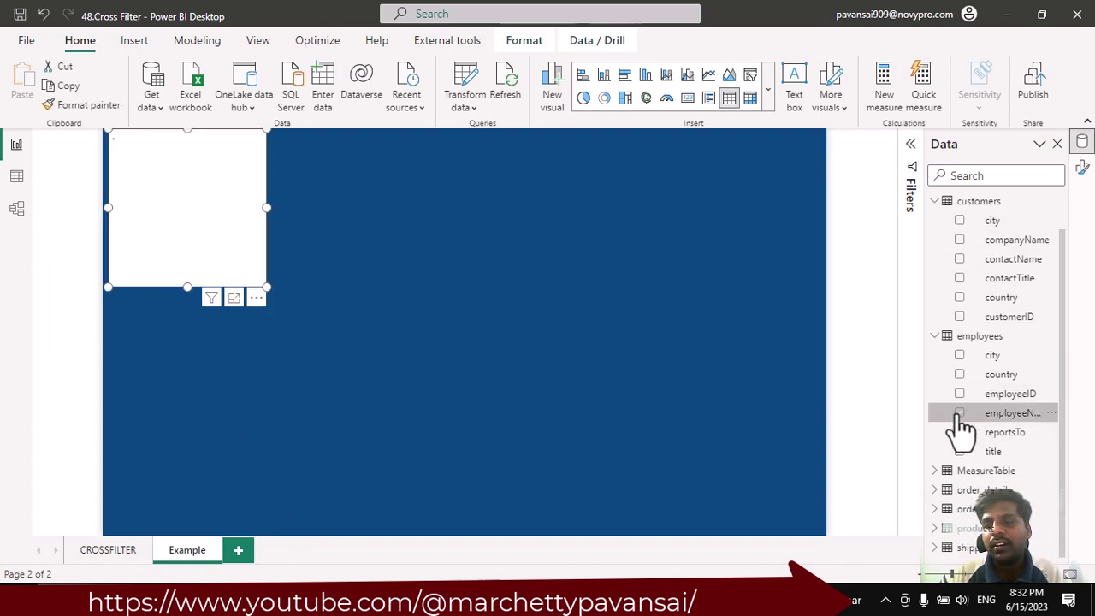
drag(272, 289, 371, 353)
drag(338, 275, 403, 332)
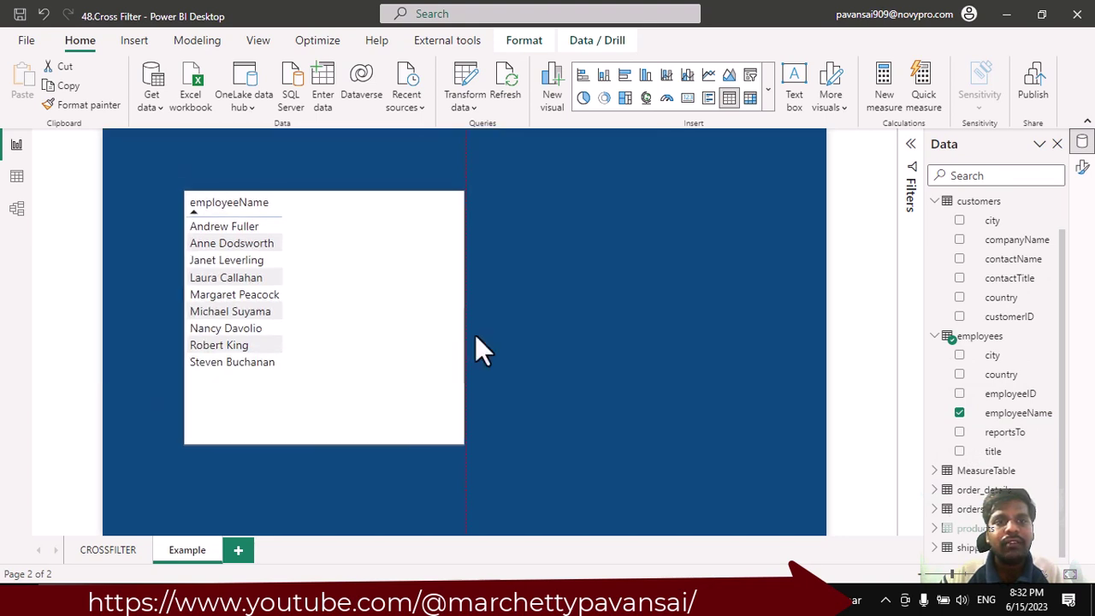
Step: Widen the employeeName table visual past the page centre and keep it selected
drag(465, 318, 591, 313)
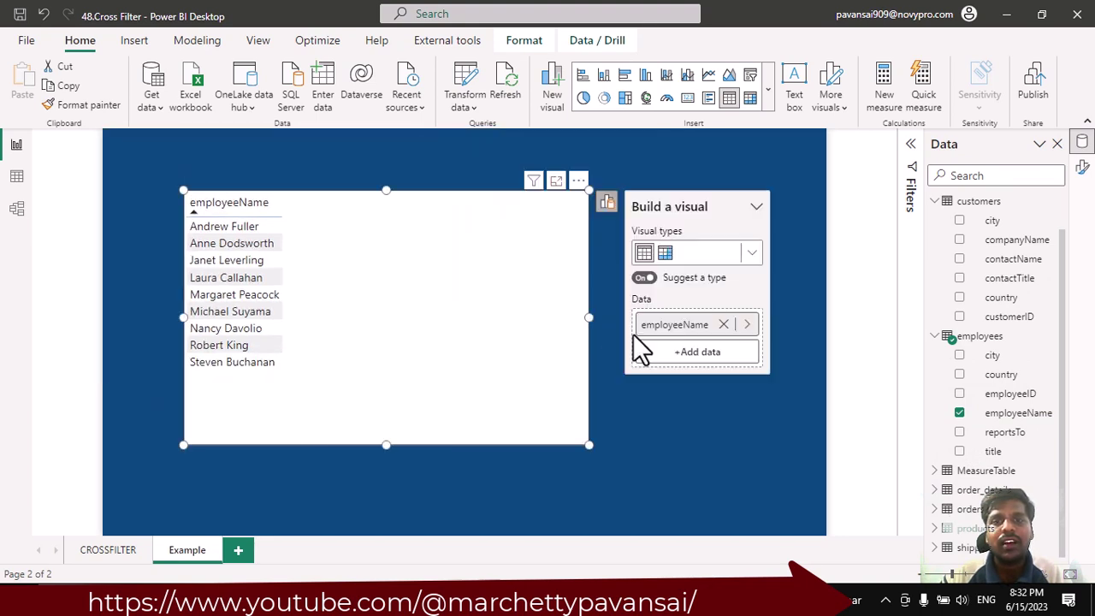
click(597, 416)
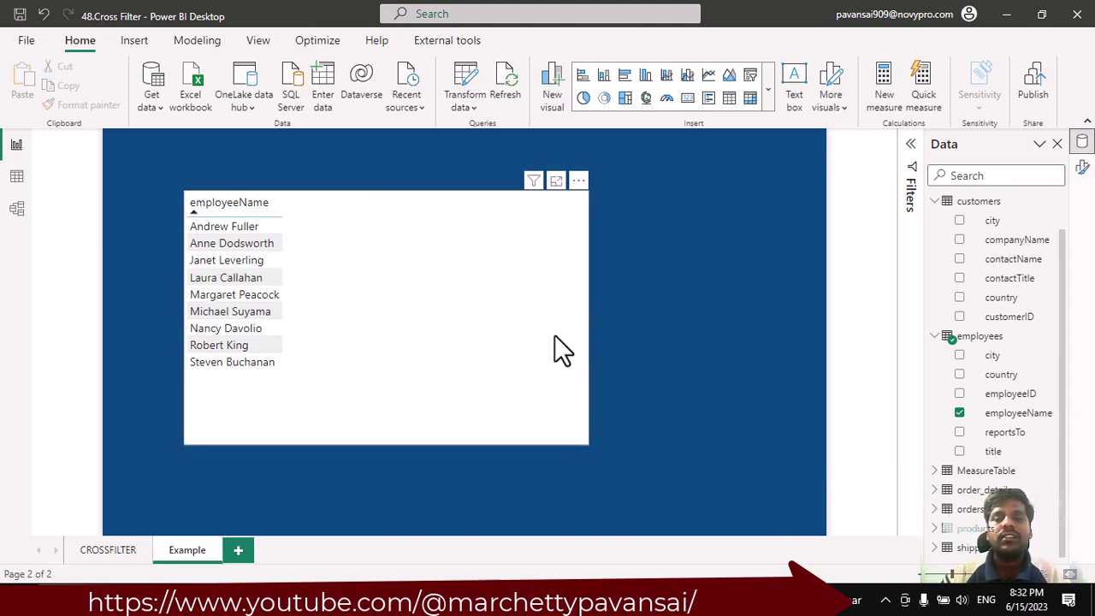
click(555, 336)
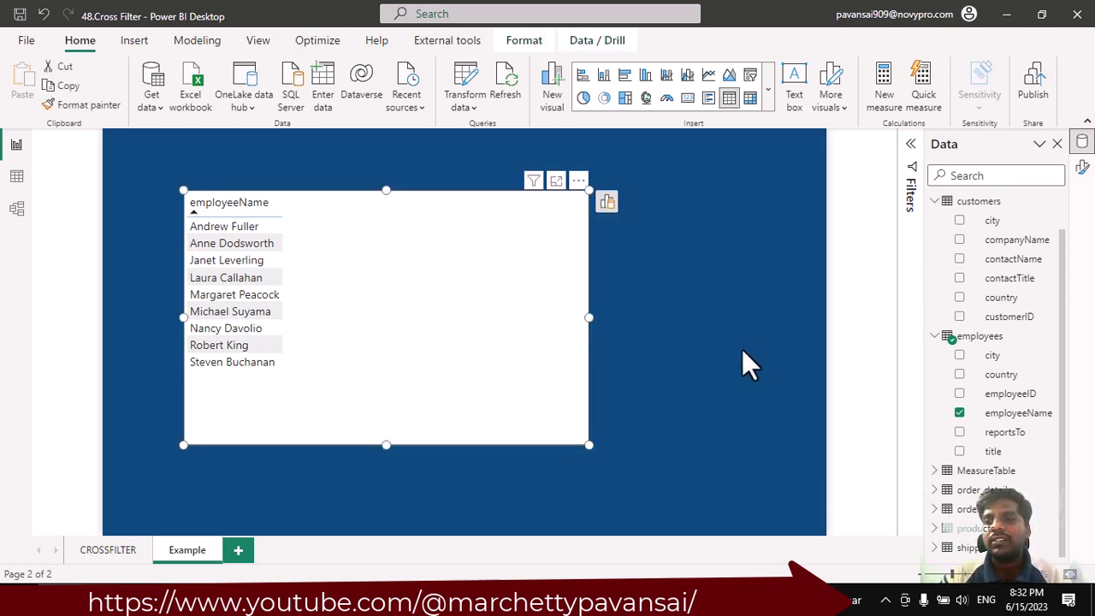
Step: Add customerID from customers to the visual, summarize it as Count (Distinct), and switch the visual back to a table
scroll(965, 355, up, 2)
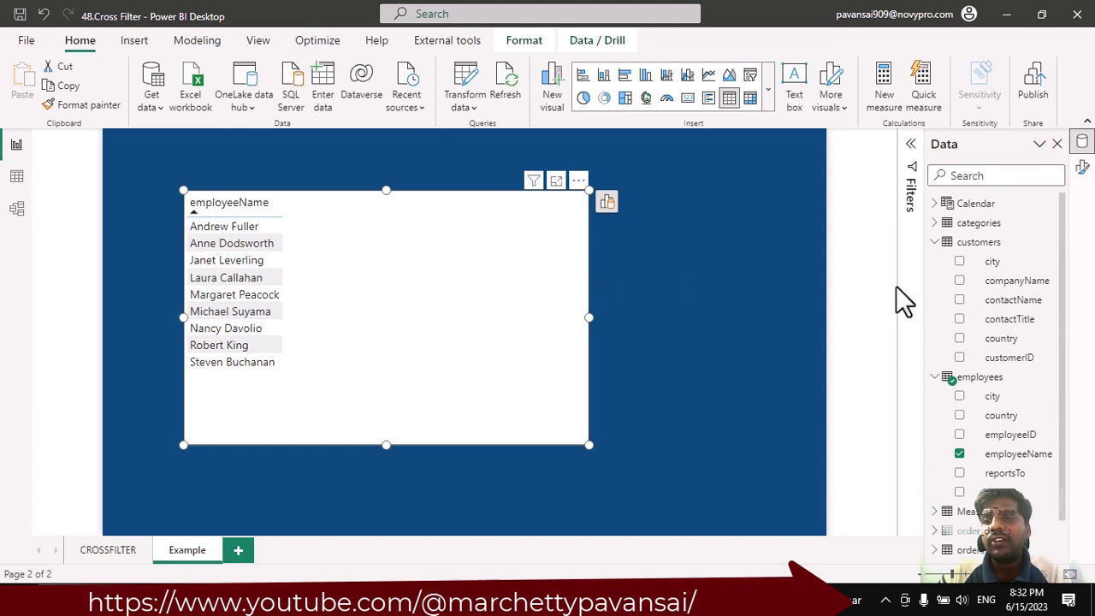
click(960, 358)
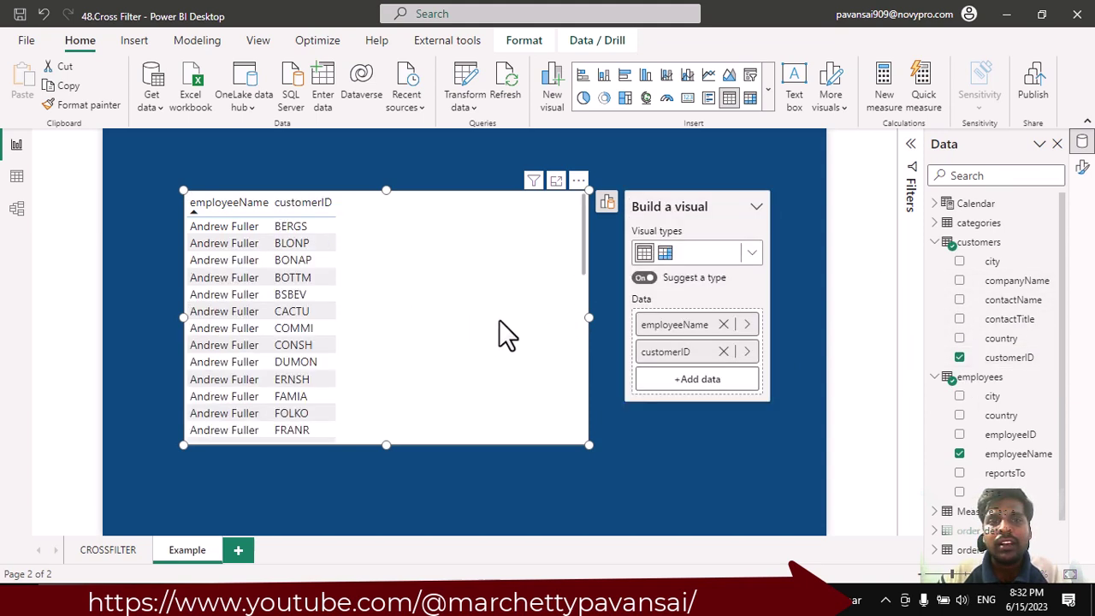
right_click(694, 358)
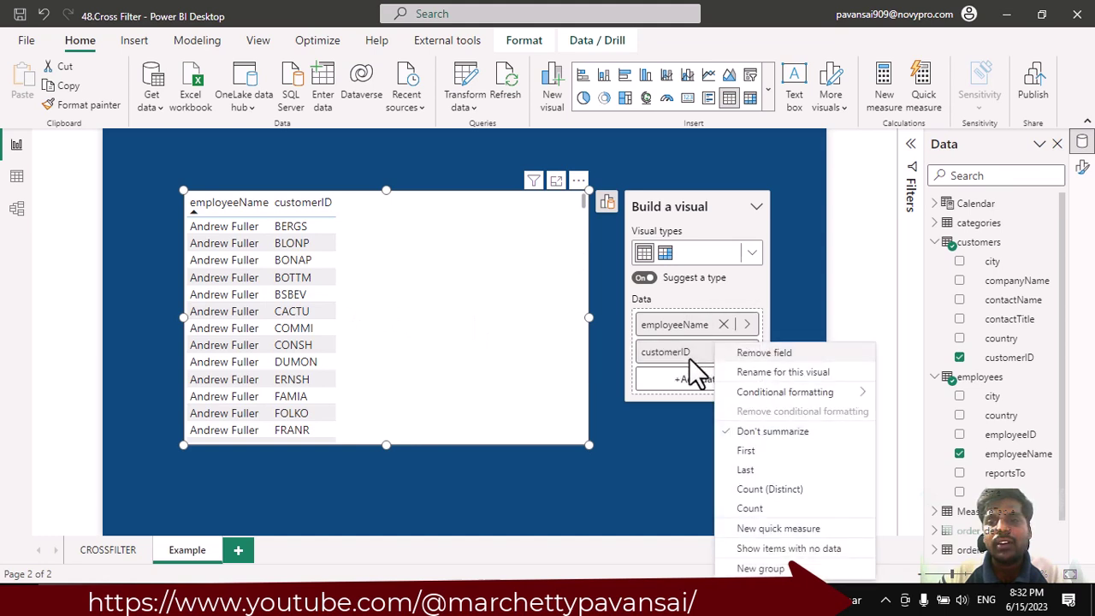
click(749, 491)
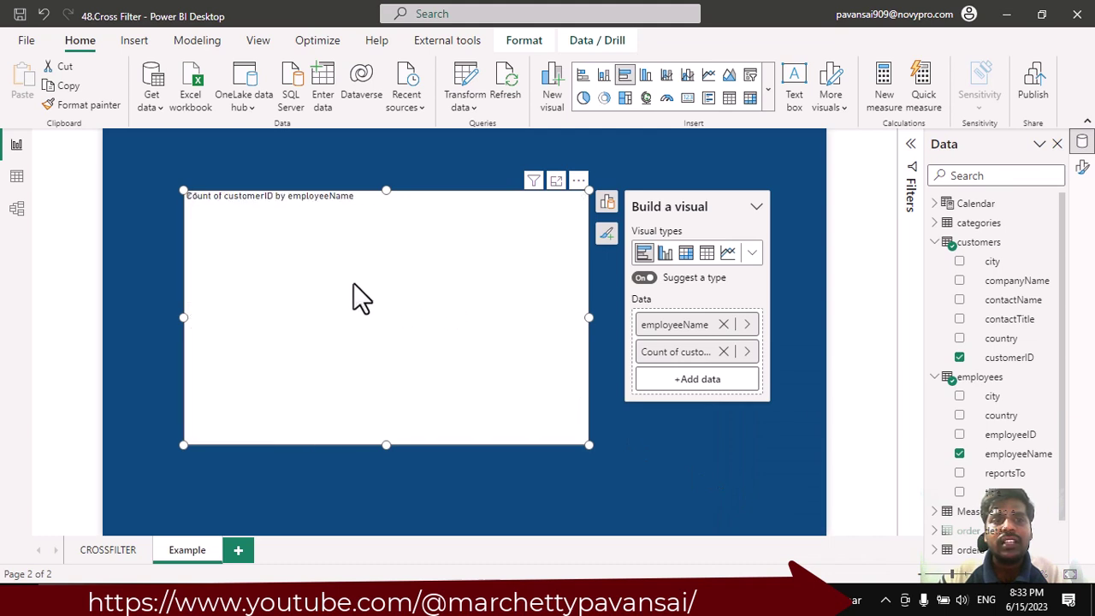
click(707, 256)
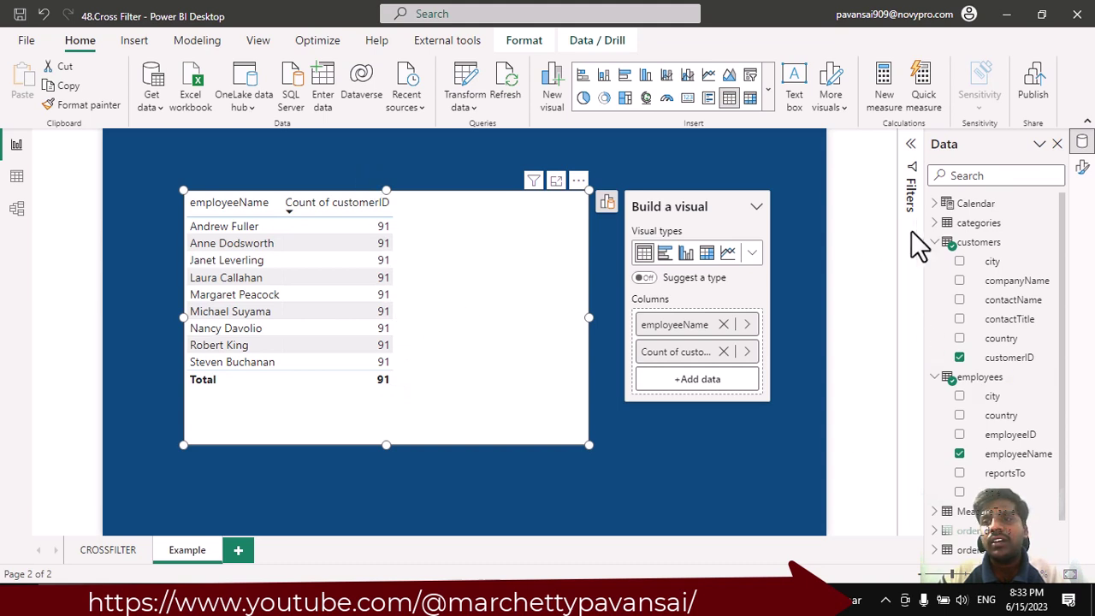
Step: Create a new measure in MeasureTable named "Distinct count of customers", ready for its expression on a new line
click(941, 243)
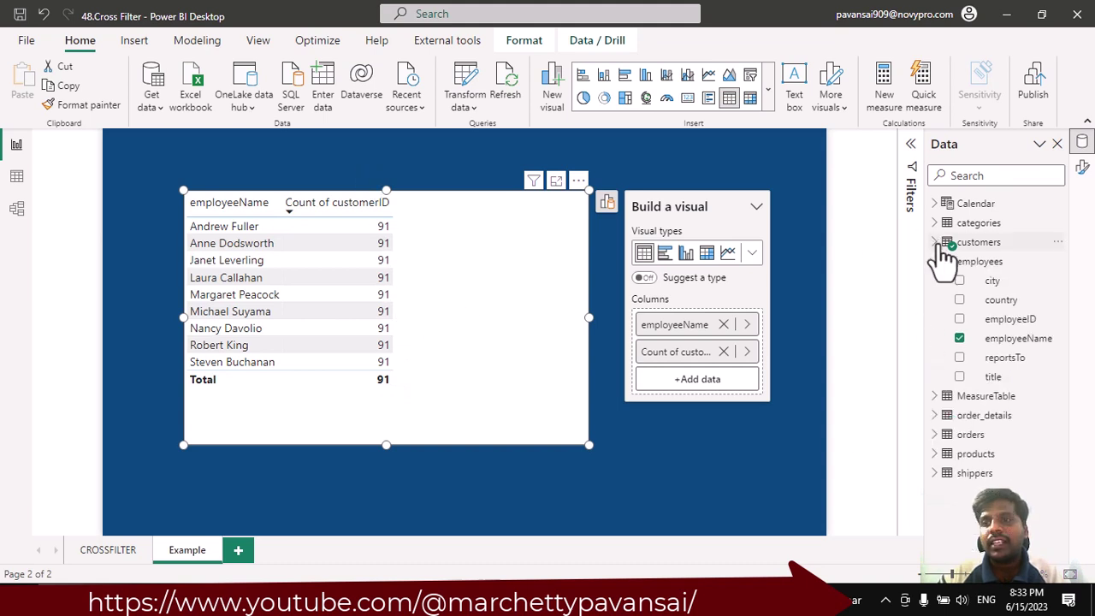
click(944, 397)
click(1062, 401)
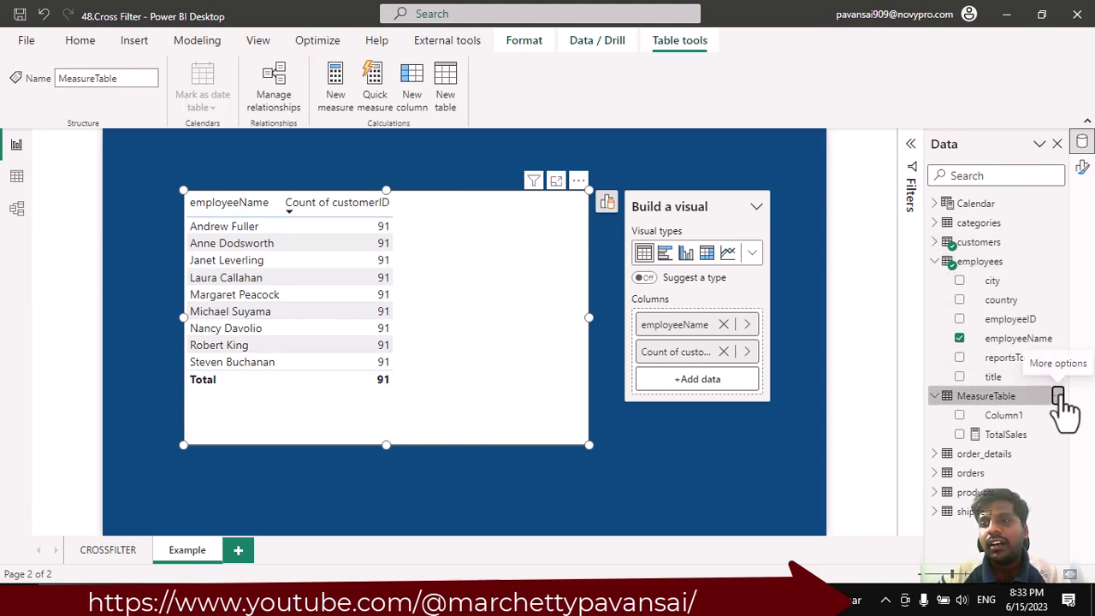
click(1058, 396)
key(Escape)
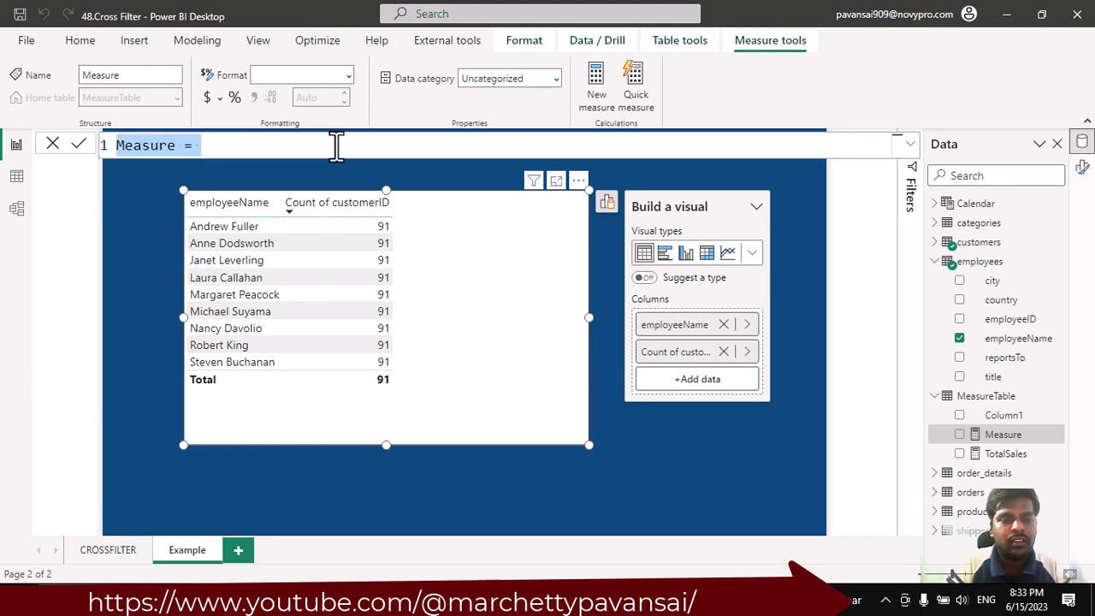
text(Distinct )
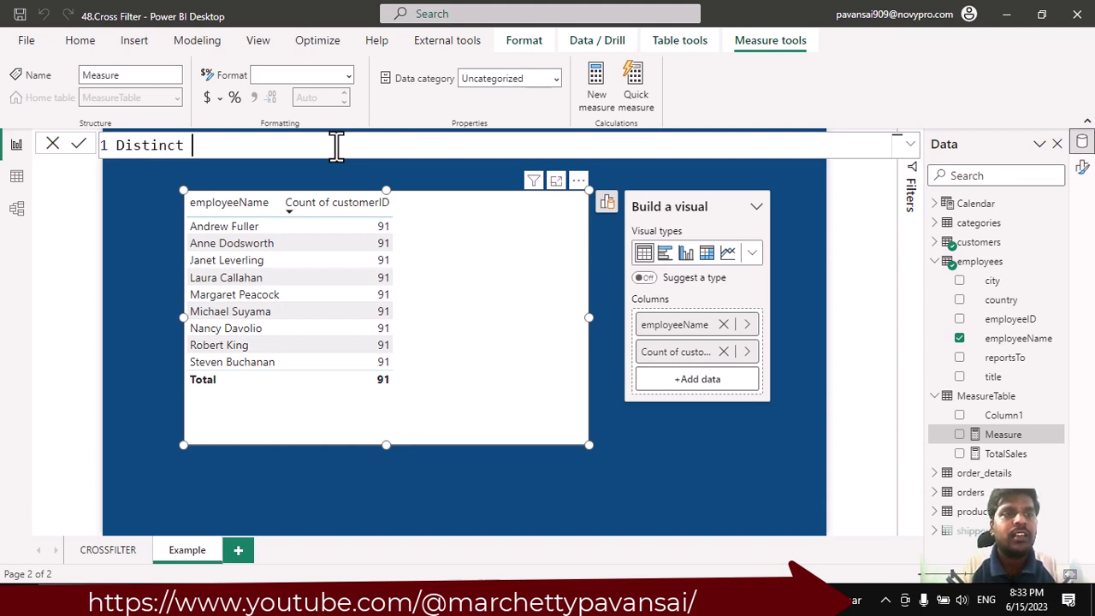
text(count of custo)
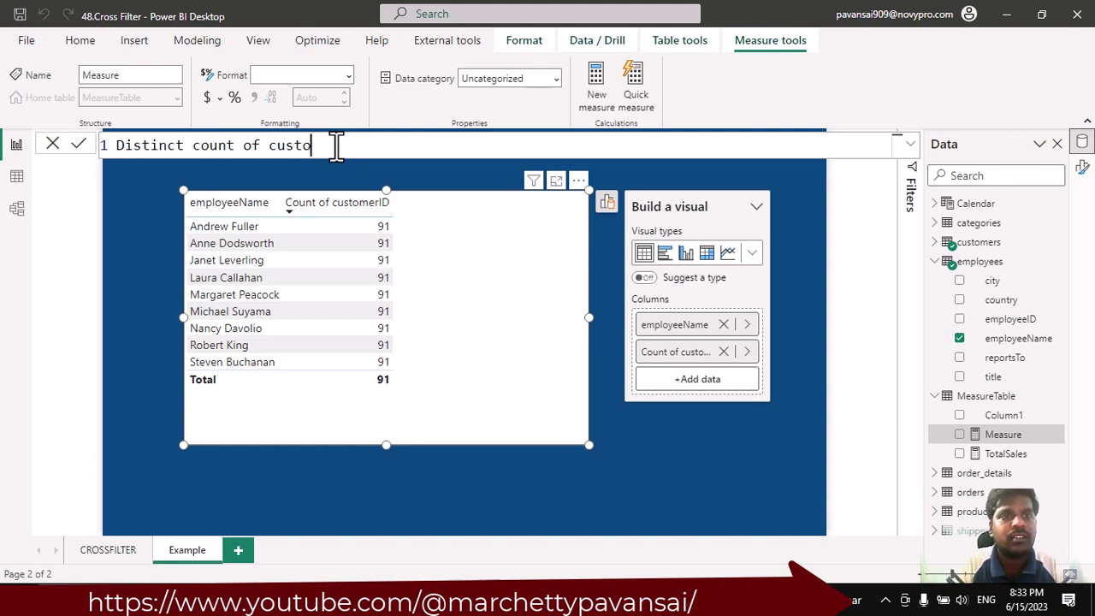
text(mers )
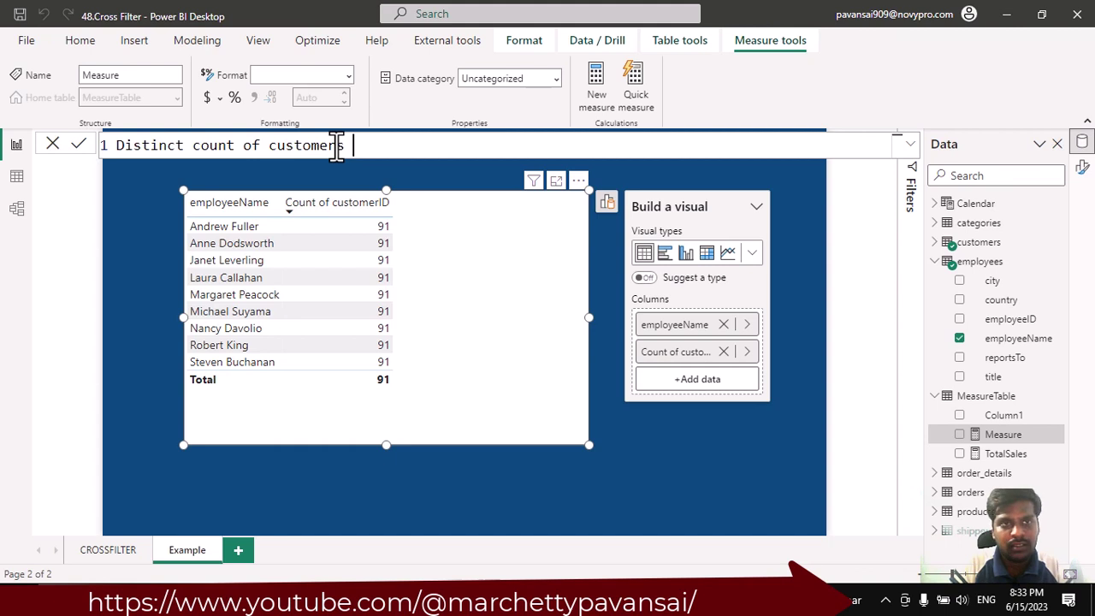
text(=)
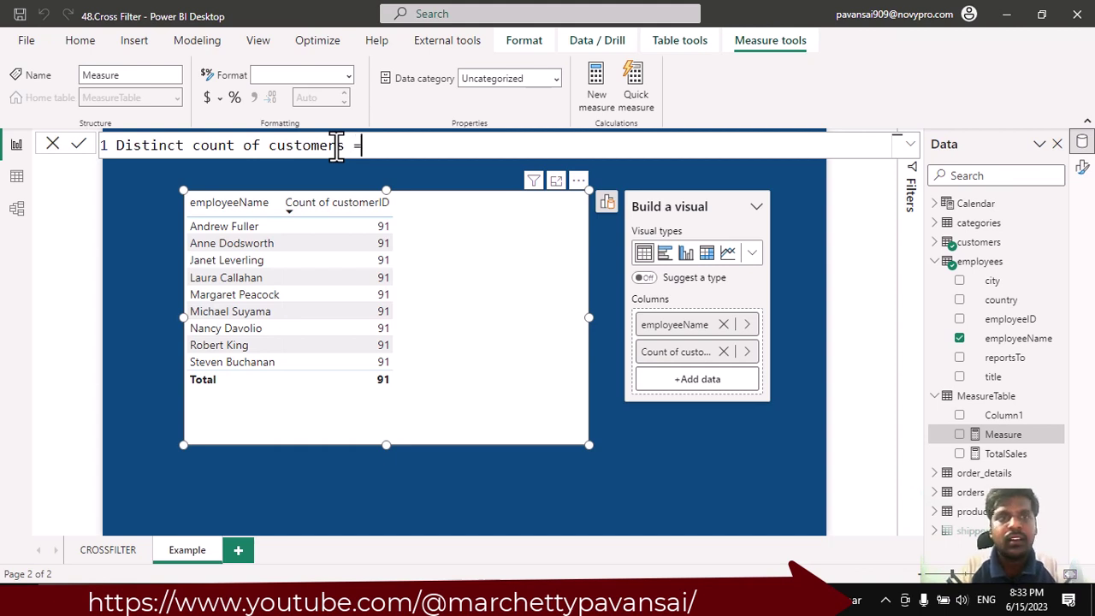
key(shift+Return)
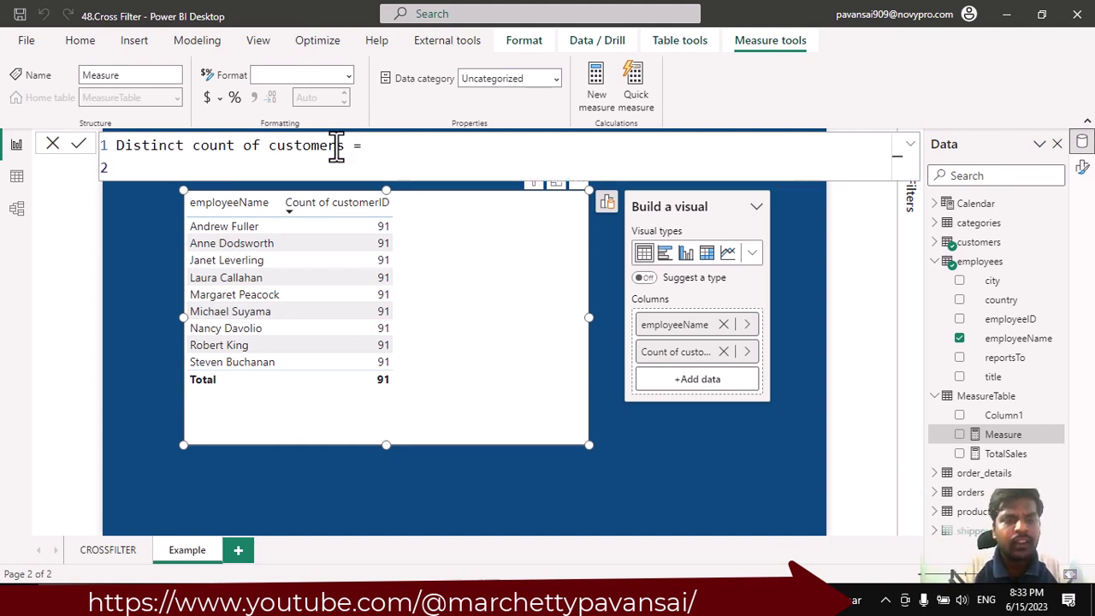
Step: Begin the measure's expression with CALCULATE and DISTINCTCOUNT(customers[customerID]) as its first argument
text(CA)
key(Tab)
key(shift+Return)
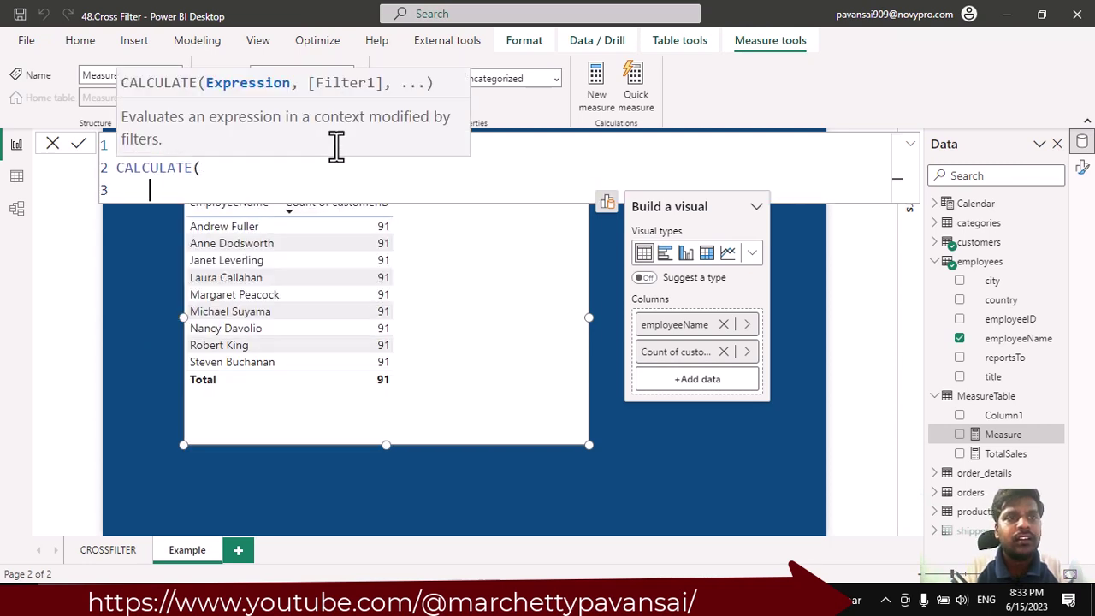
text(DIS)
key(Down)
key(Down)
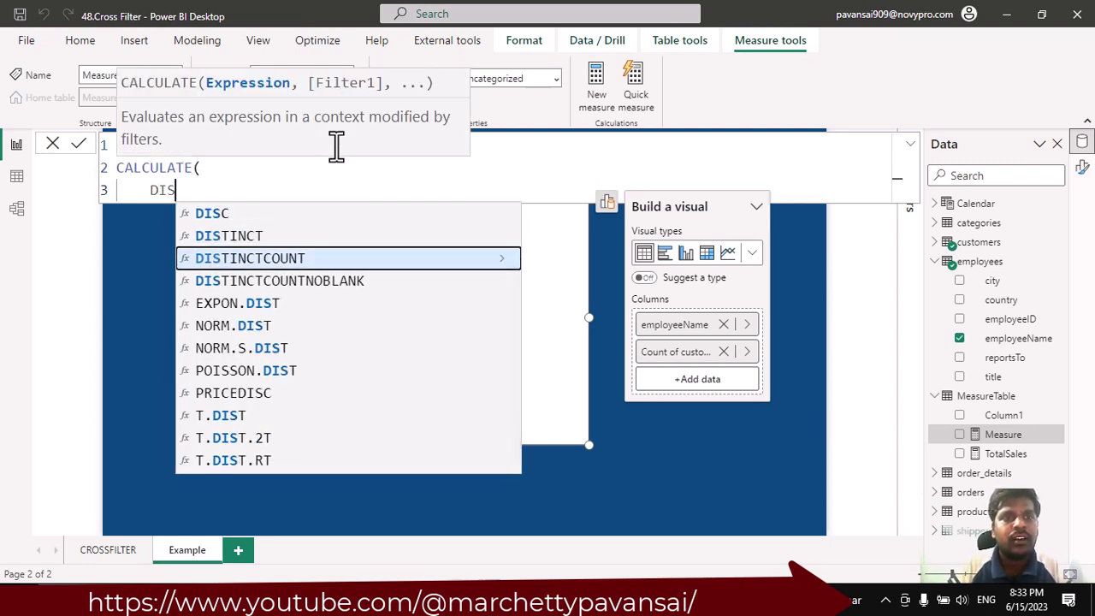
key(Tab)
text(cus)
key(Down)
key(Down)
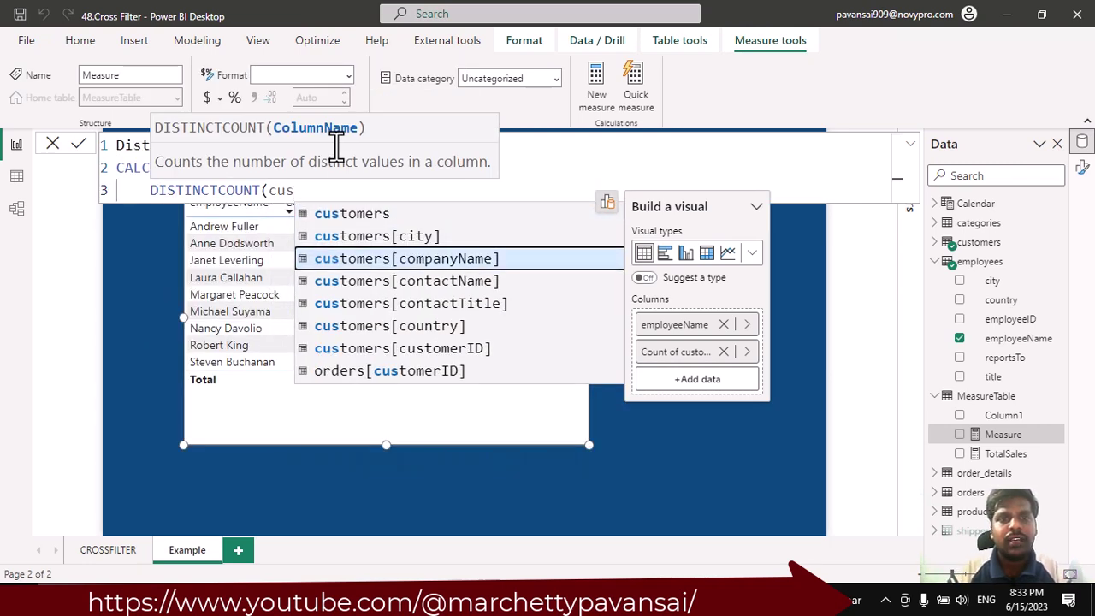
key(Down)
key(Down)
key(Down)
key(Down)
key(Tab)
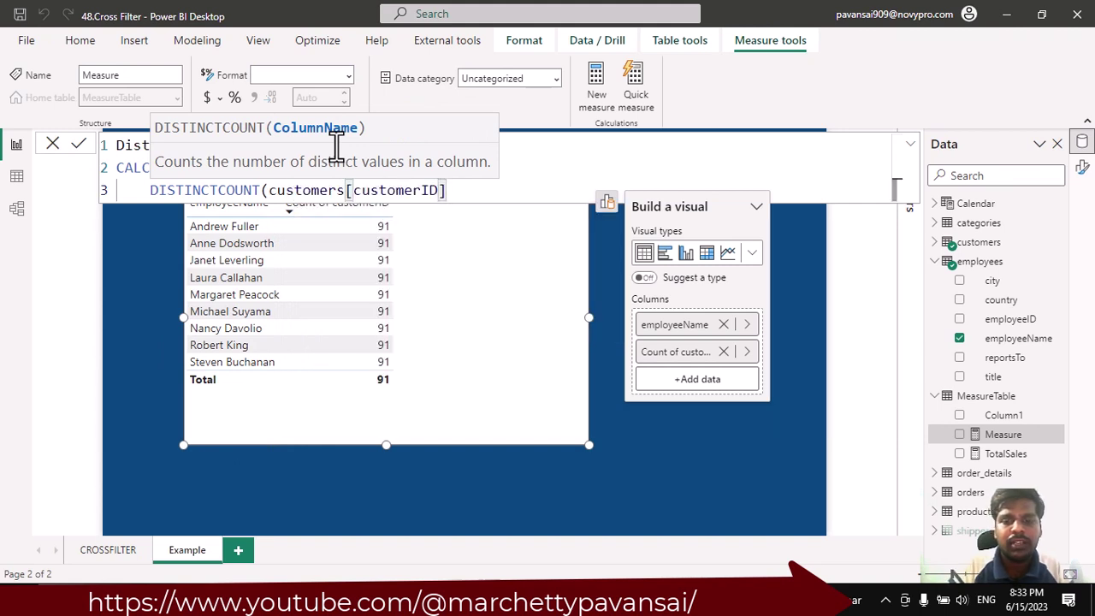
text(),)
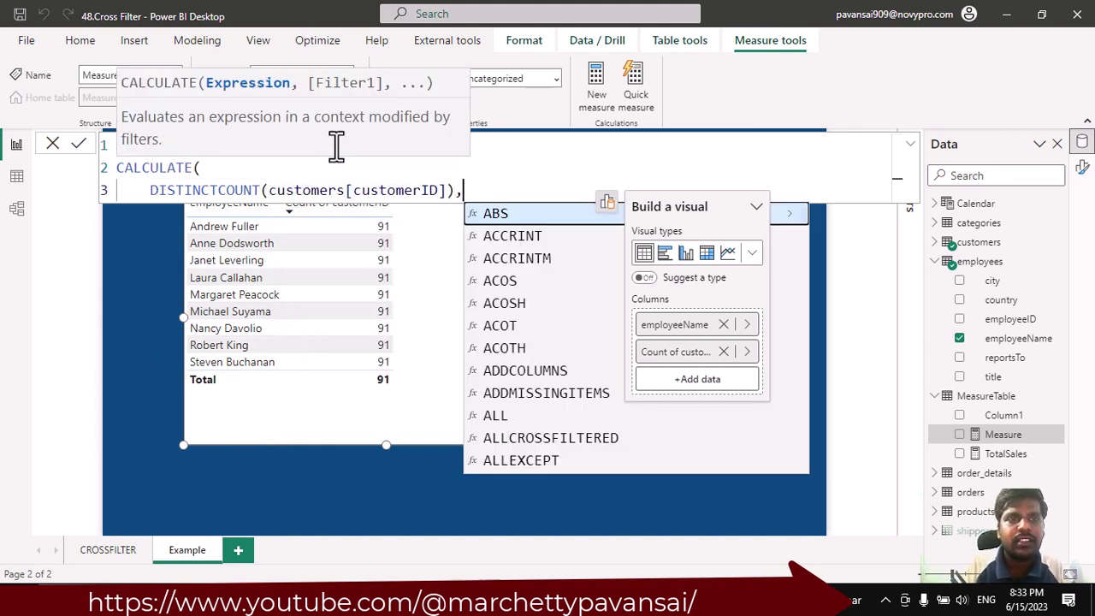
key(shift+Return)
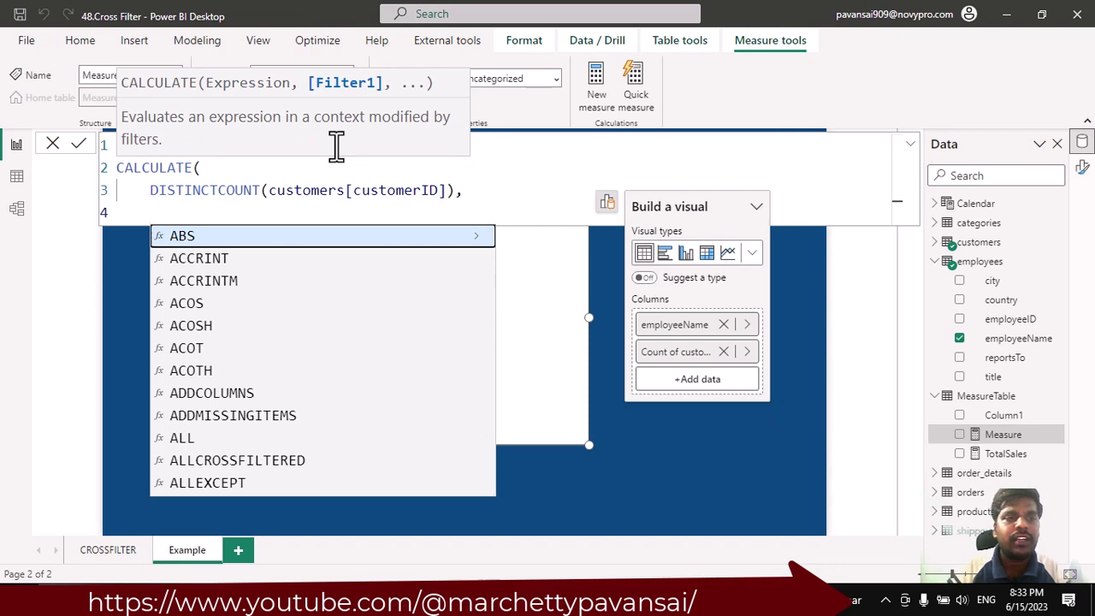
Step: Add a CROSSFILTER function as the CALCULATE filter, with orders[customerID] as its left column
text(cros)
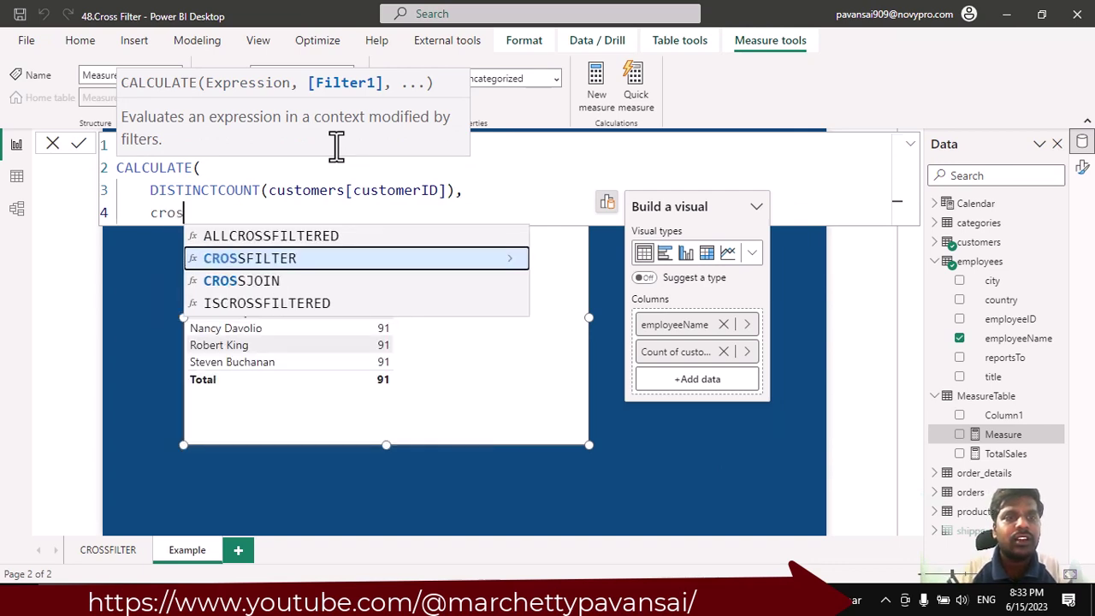
key(Tab)
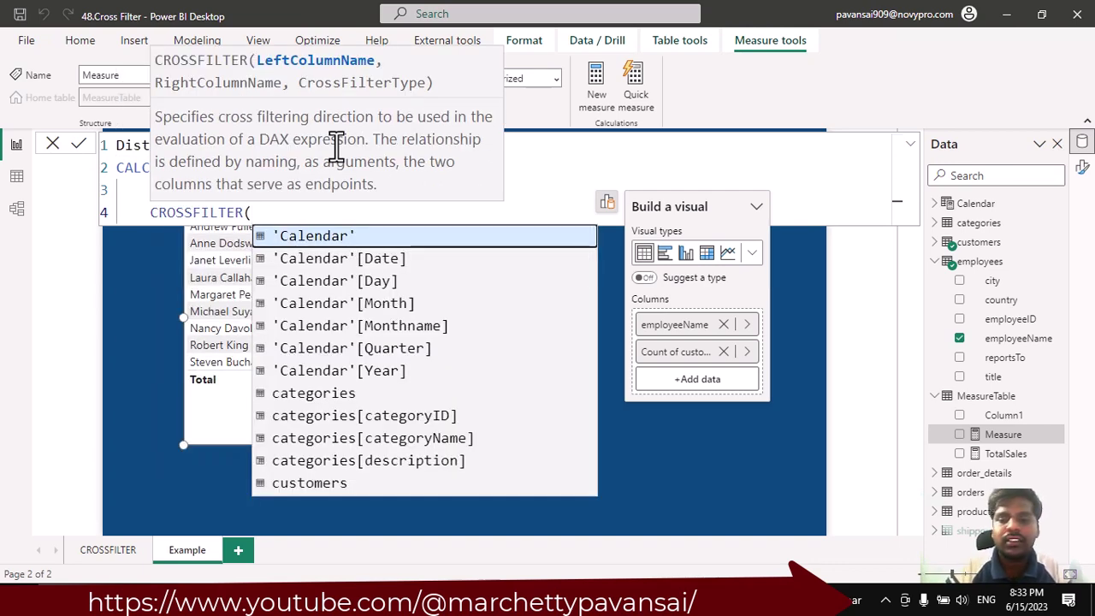
key(shift+Return)
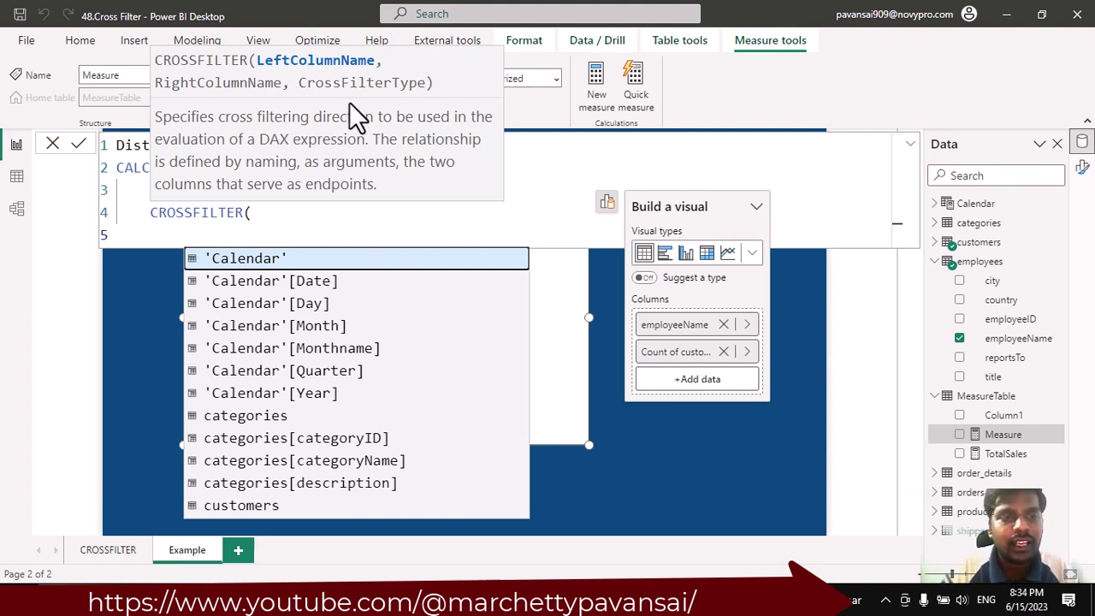
text(order)
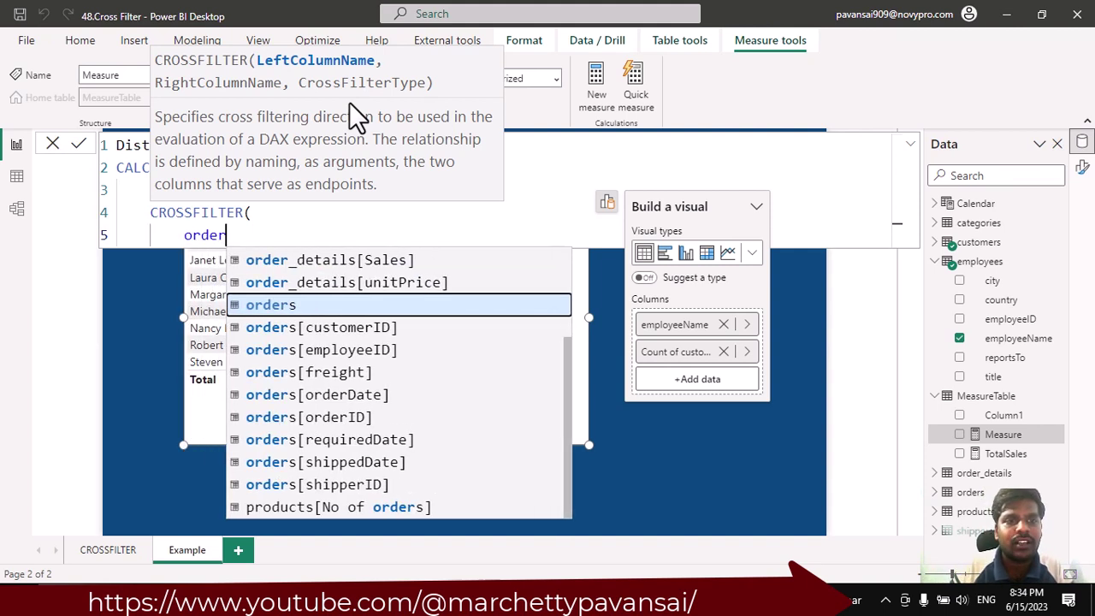
key(Down)
key(Down)
key(Up)
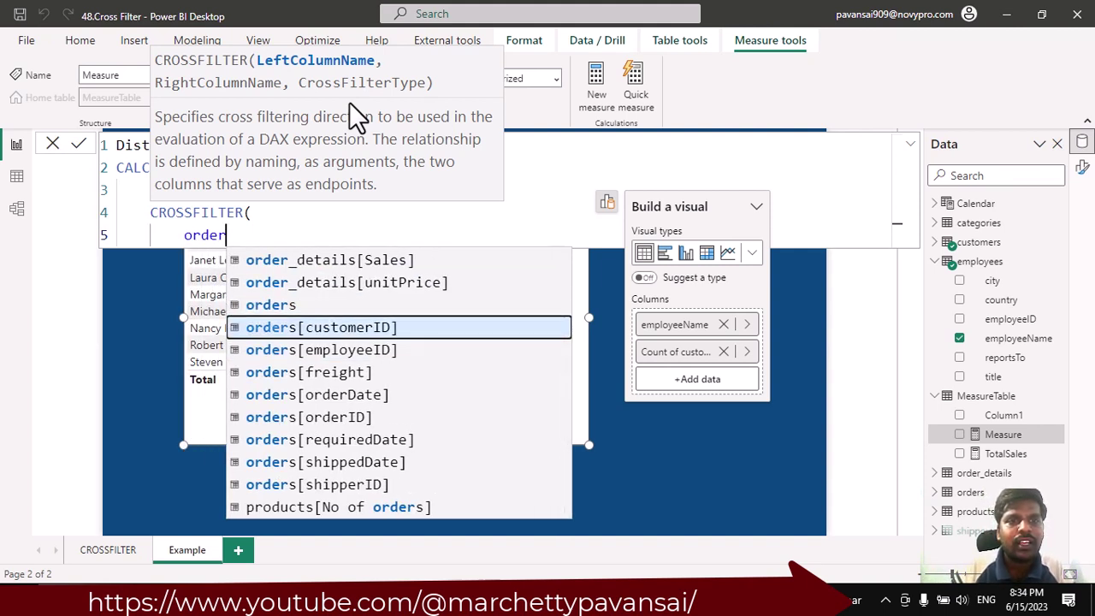
key(Tab)
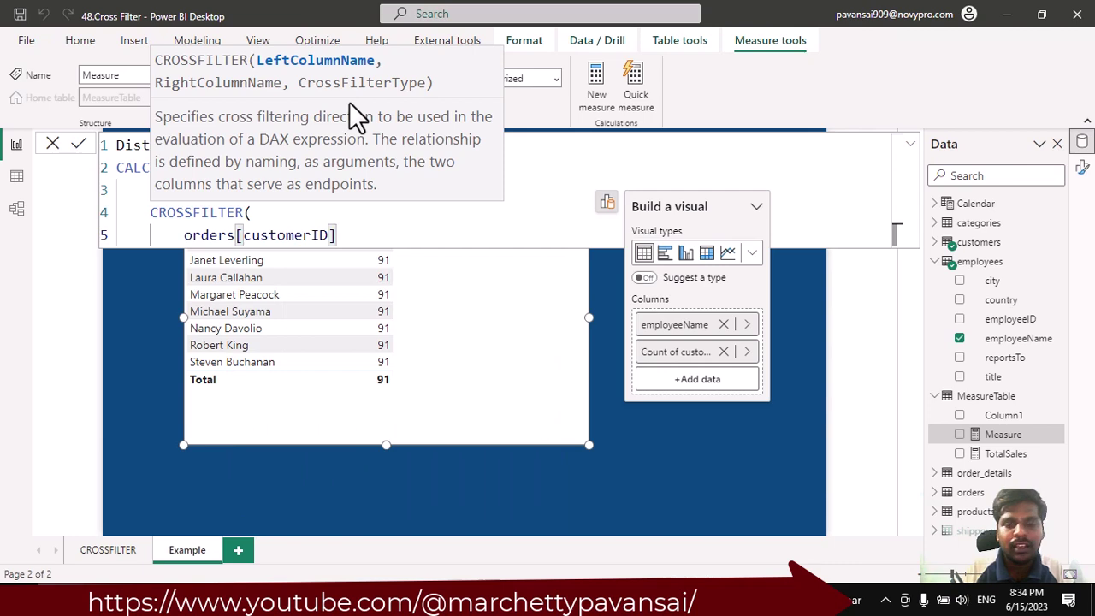
text(,)
key(shift+Return)
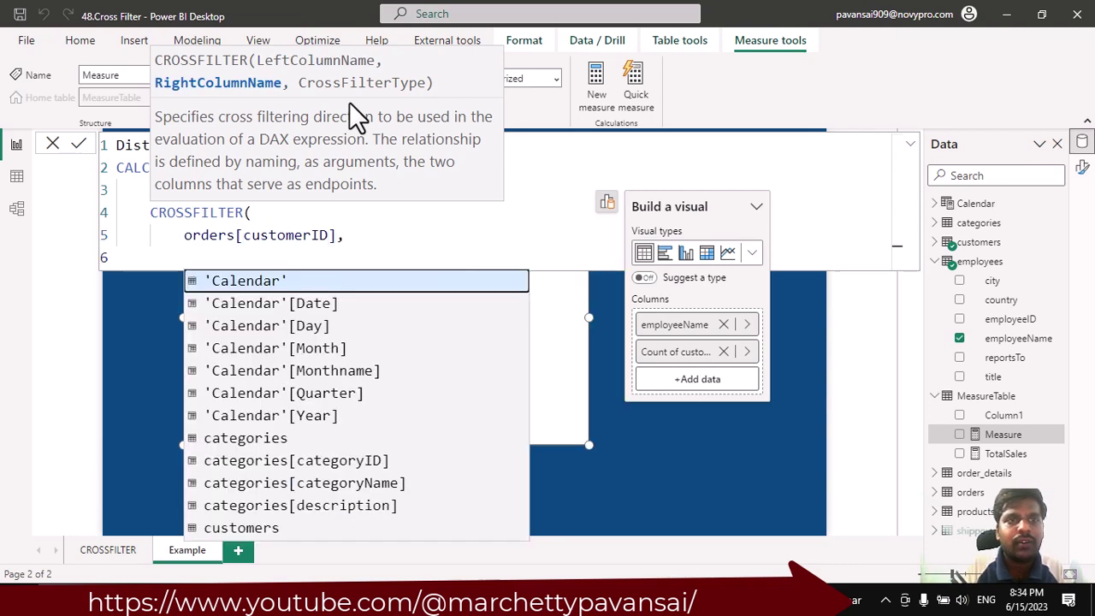
Step: Enter customers[customerID] as the right column of CROSSFILTER, followed by a comma
text(custom)
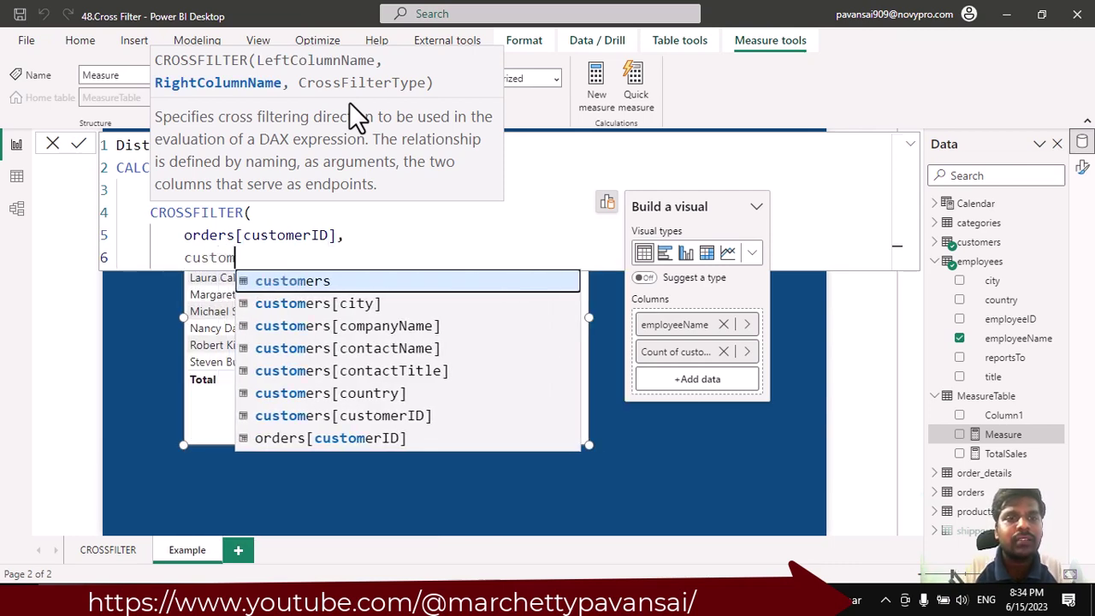
key(Down)
key(Down)
key(Down)
key(Down)
key(Down)
key(Down)
key(Tab)
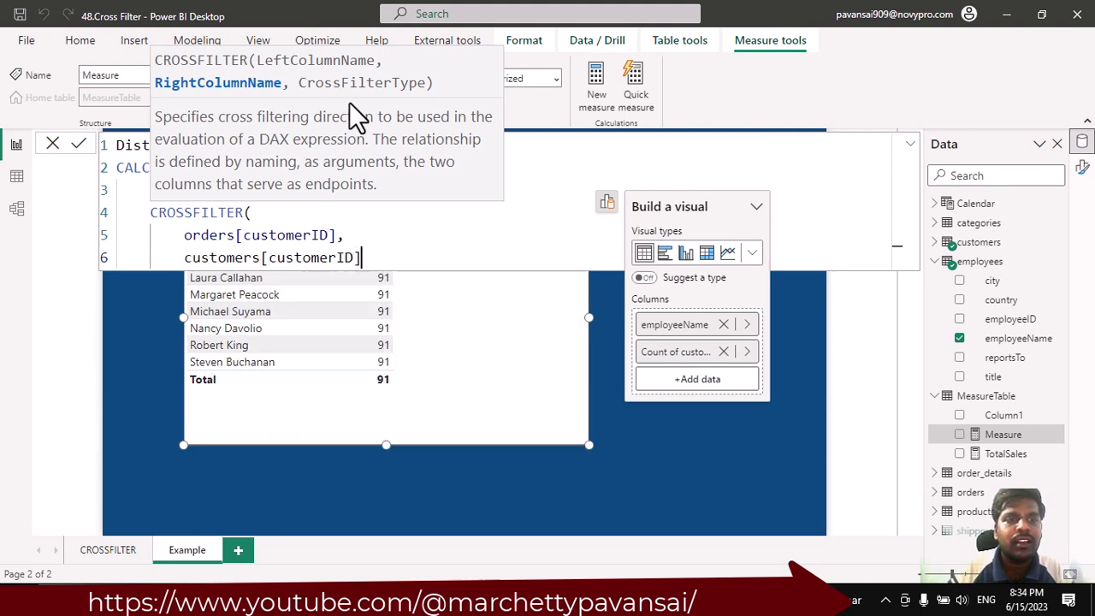
key(shift+Return)
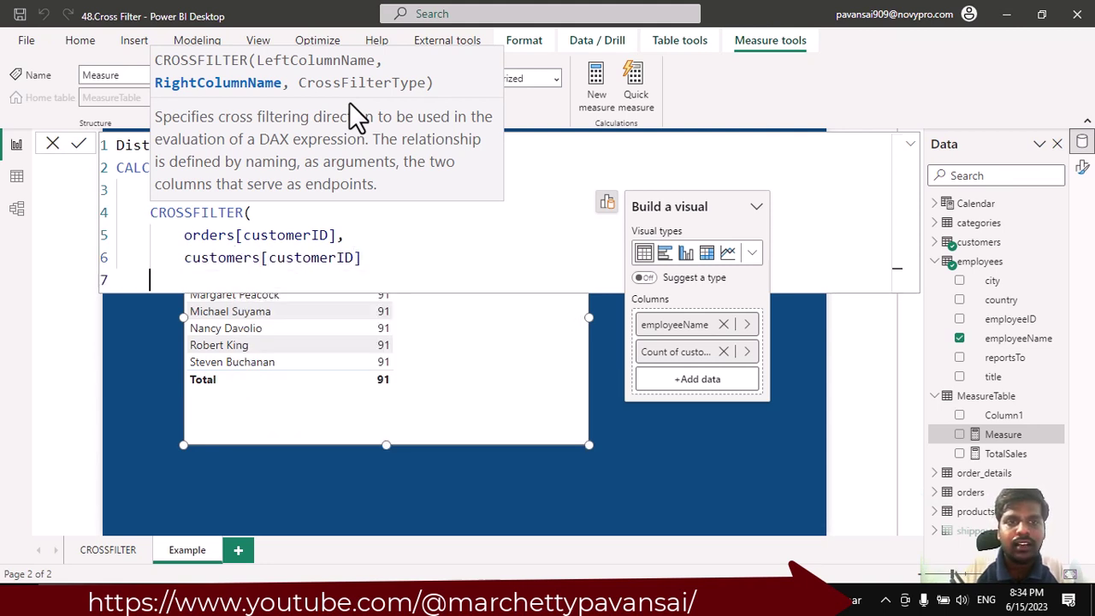
key(BackSpace)
text(,)
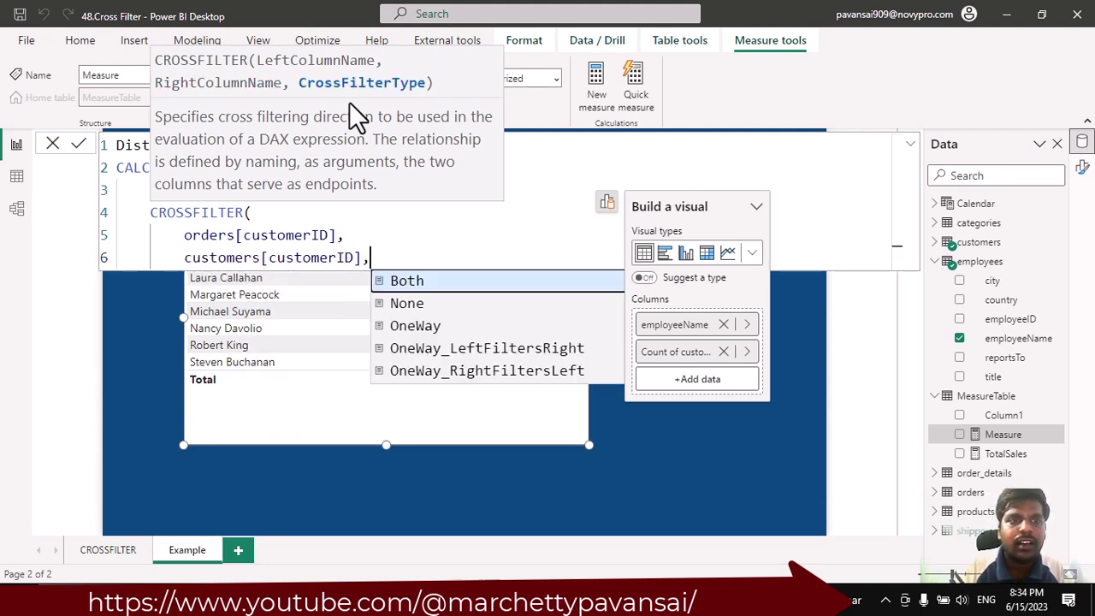
Step: Set the CROSSFILTER cross filter type to Both on its own line
key(shift+Return)
text(b)
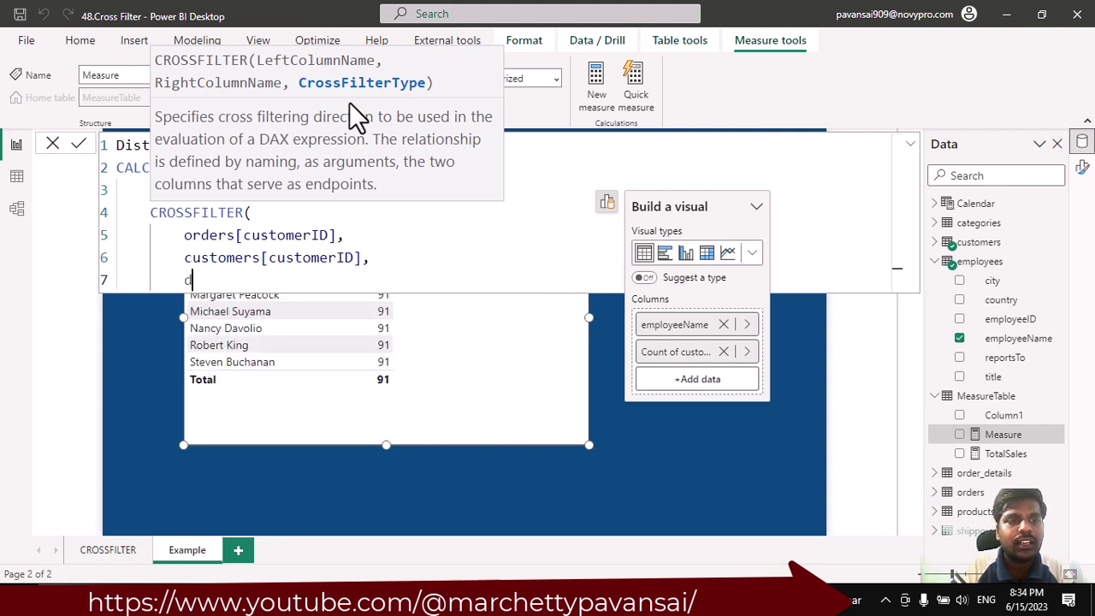
key(Tab)
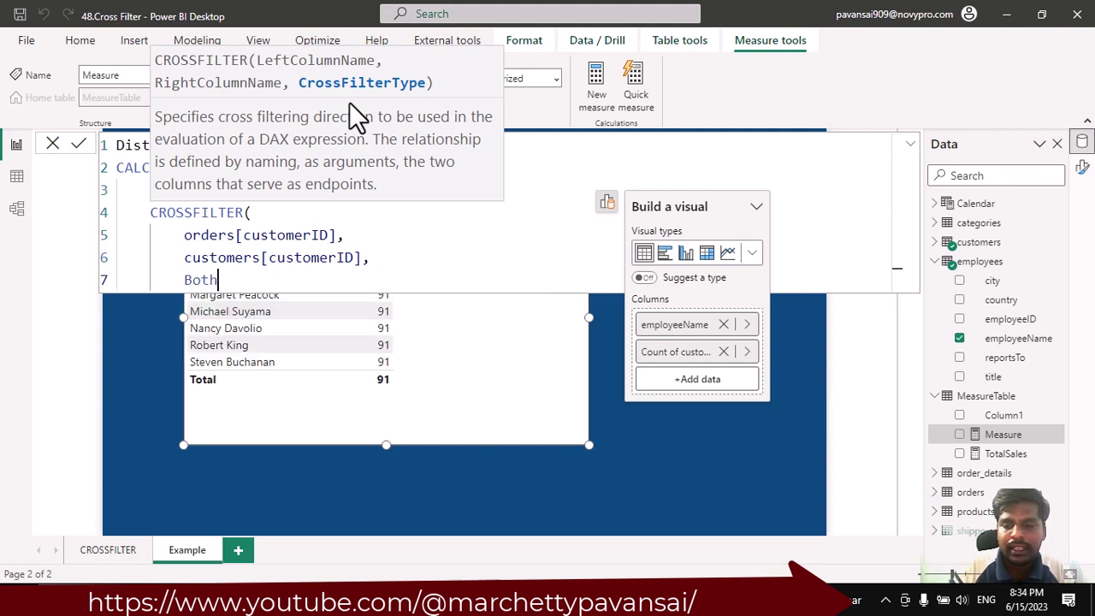
Step: Close the CROSSFILTER and CALCULATE functions with parentheses on line 8 and commit the Distinct count of customers measure
key(shift+Return)
key(BackSpace)
text())
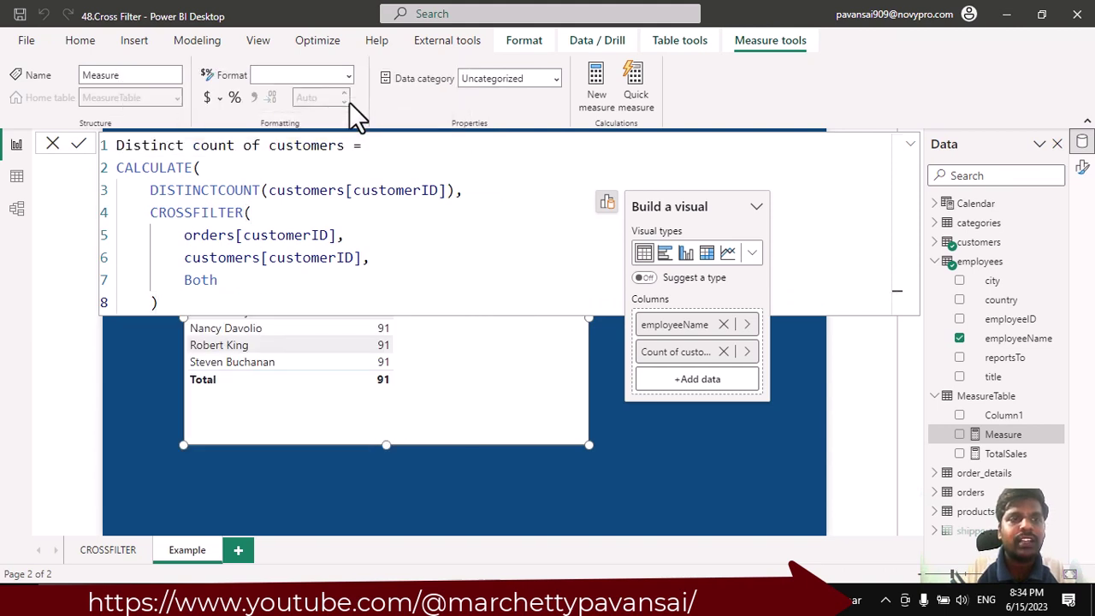
key(Return)
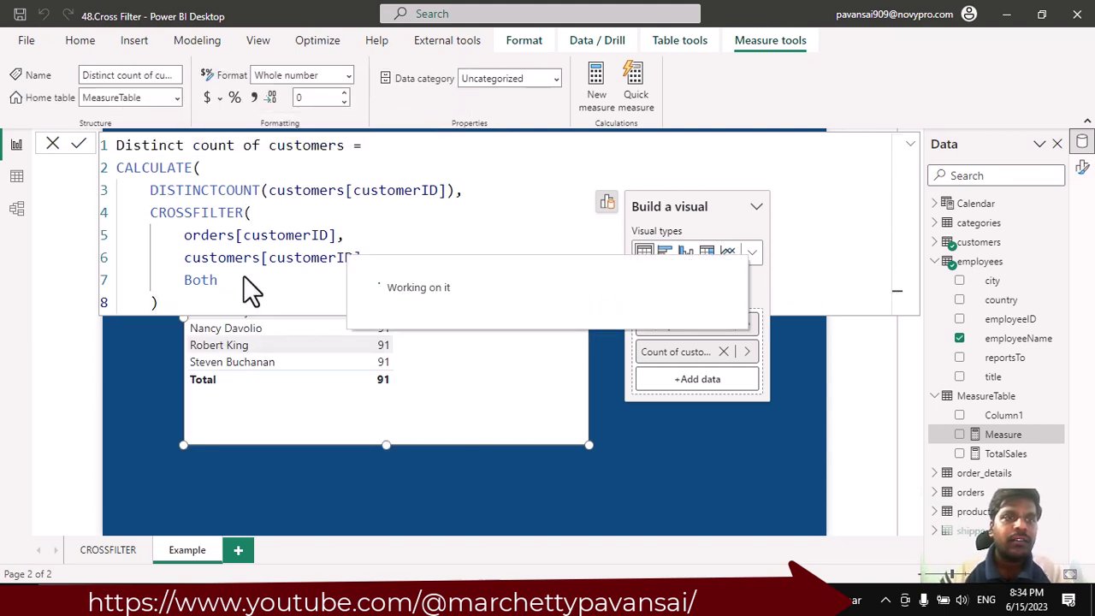
click(184, 302)
text())
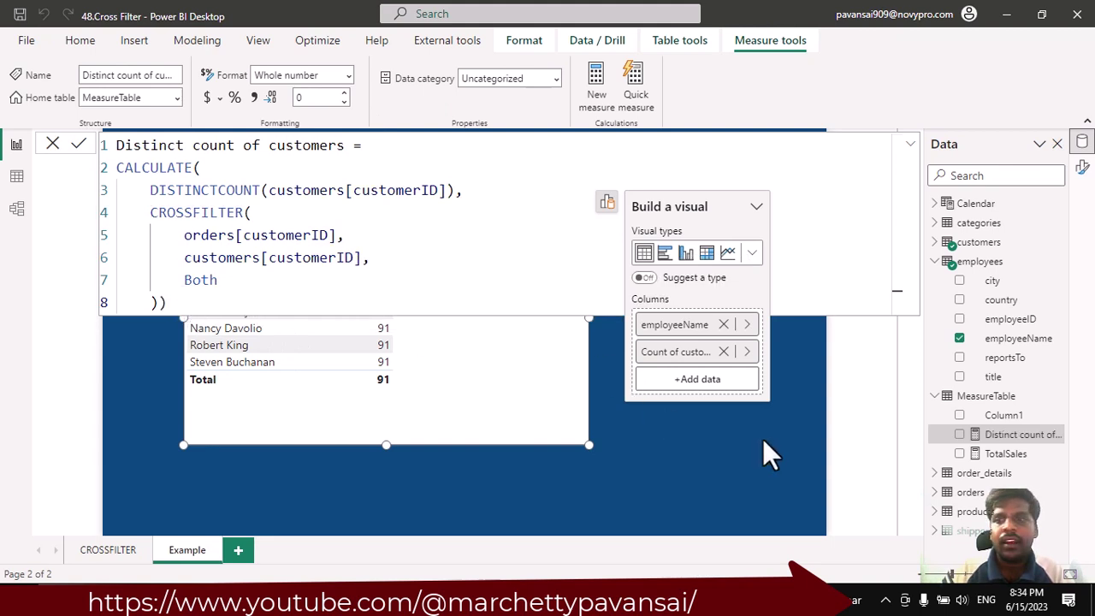
click(597, 404)
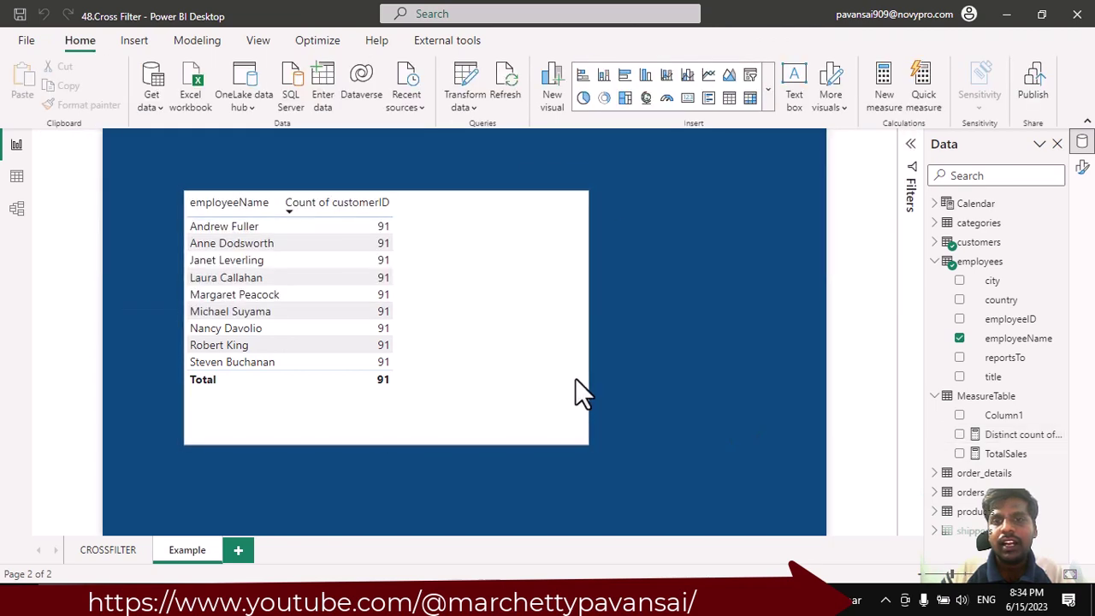
Step: Add the Distinct count of customers measure to the employeeName table and sort the table by that column
click(575, 377)
click(961, 435)
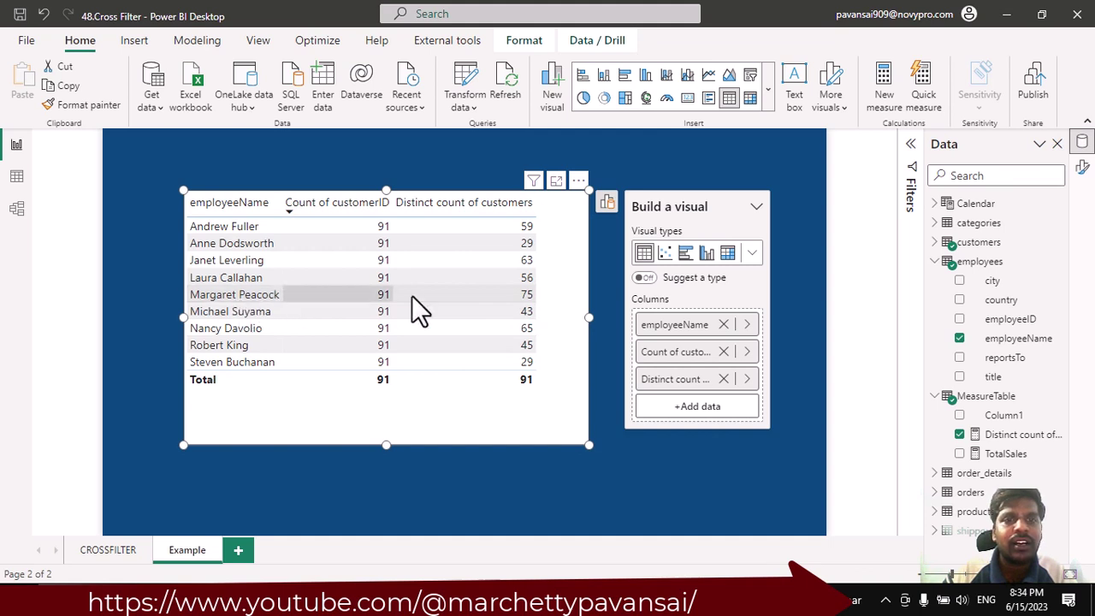
click(483, 208)
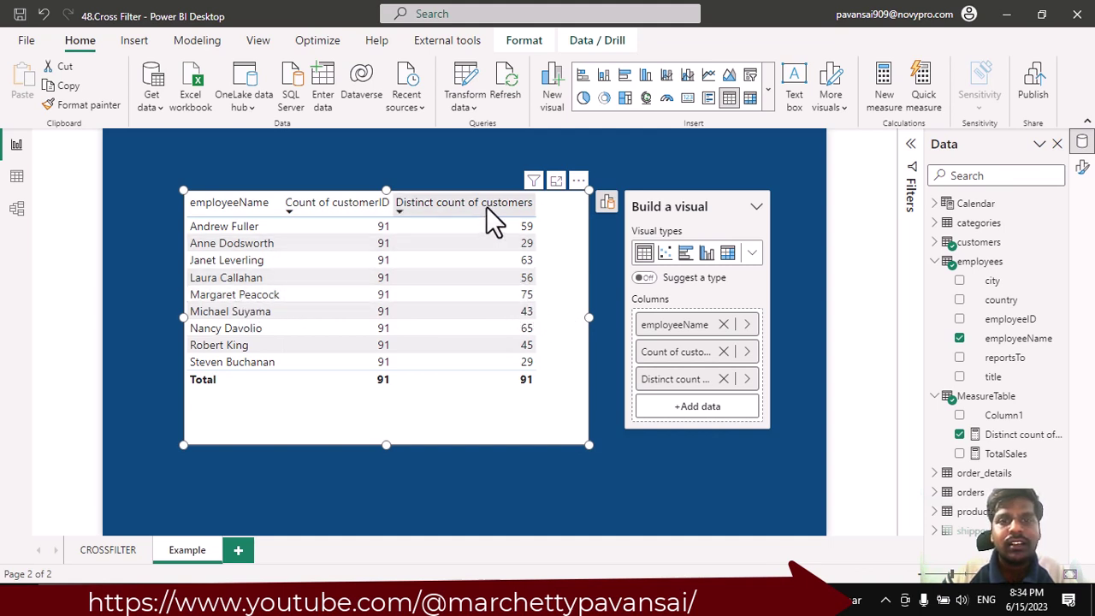